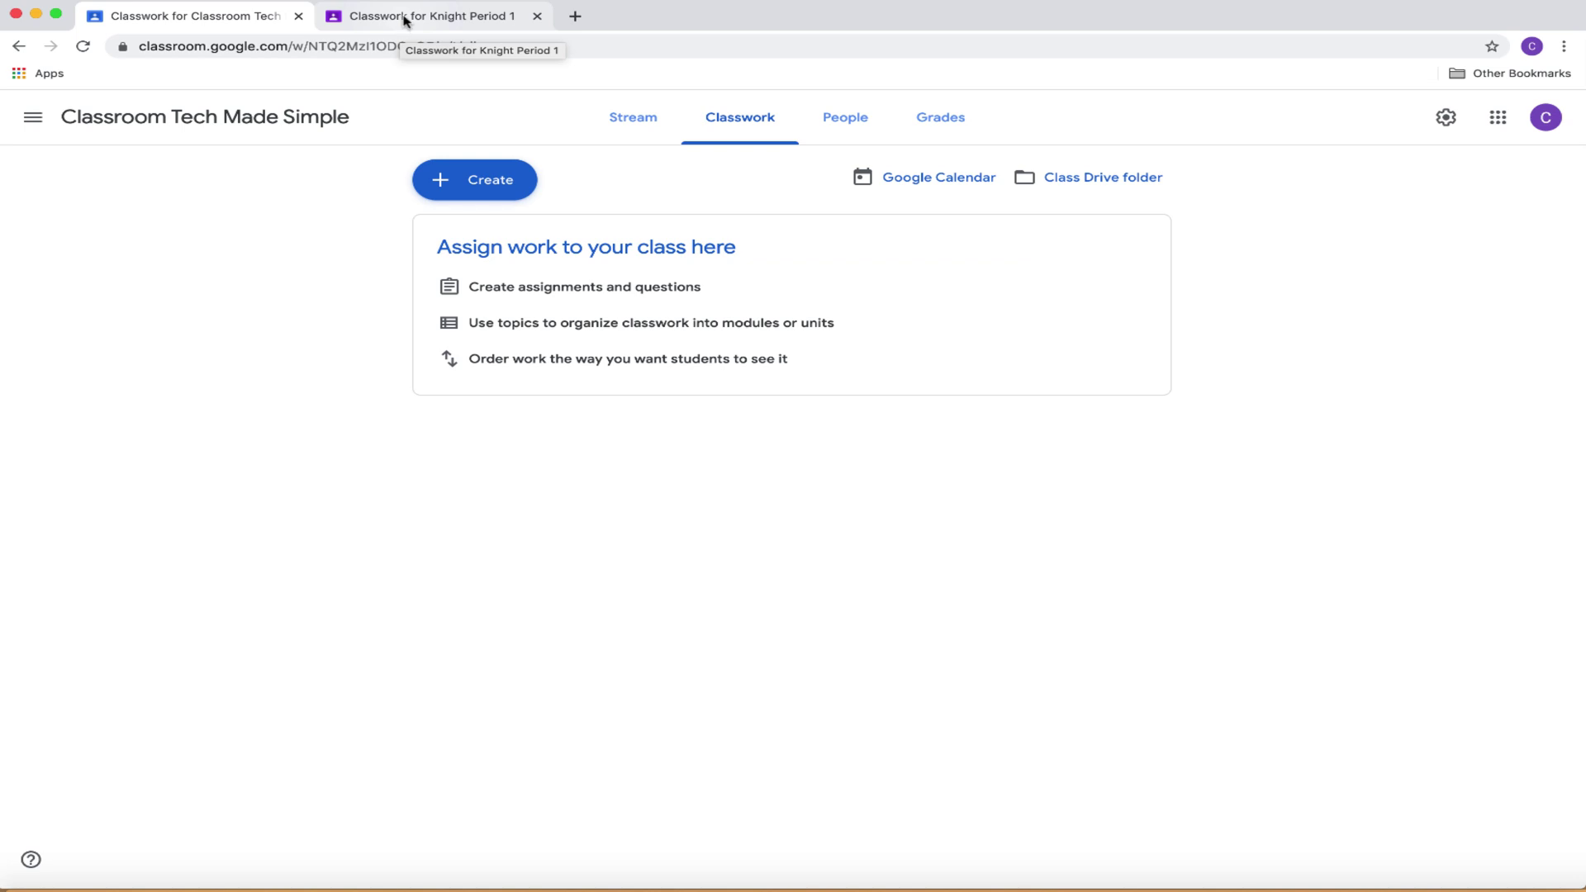
Switch to the Knight Period 1 class and review its eight Classwork topics.
{"action": "left_click", "coordinate": [405, 19]}
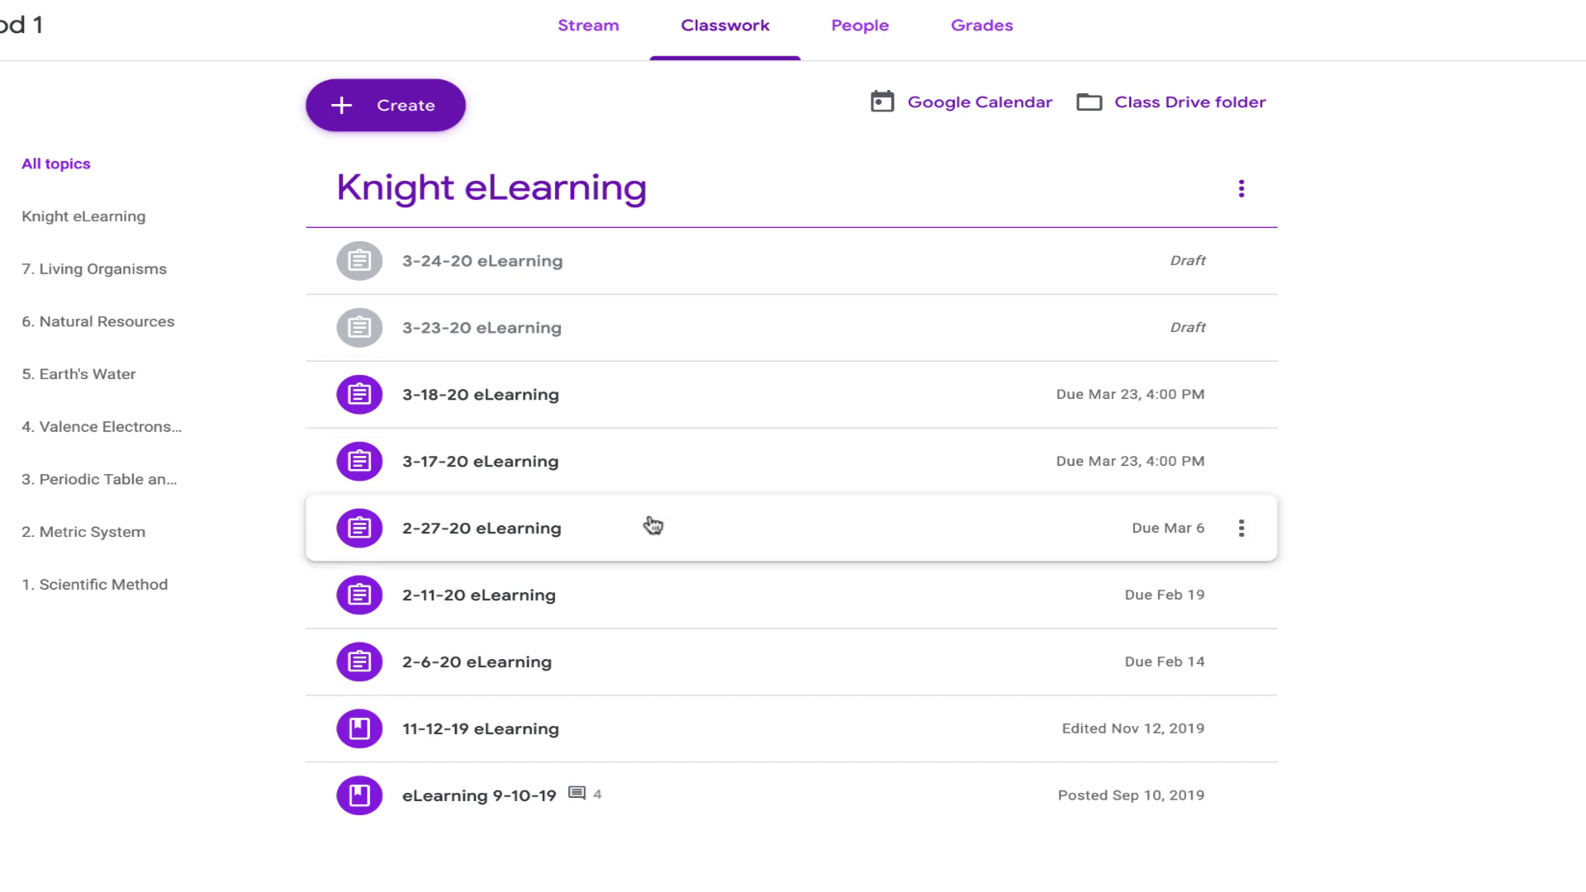
{"action": "scroll", "coordinate": [652, 524], "scroll_direction": "down", "scroll_amount": 5}
{"action": "scroll", "coordinate": [652, 524], "scroll_direction": "down", "scroll_amount": 5}
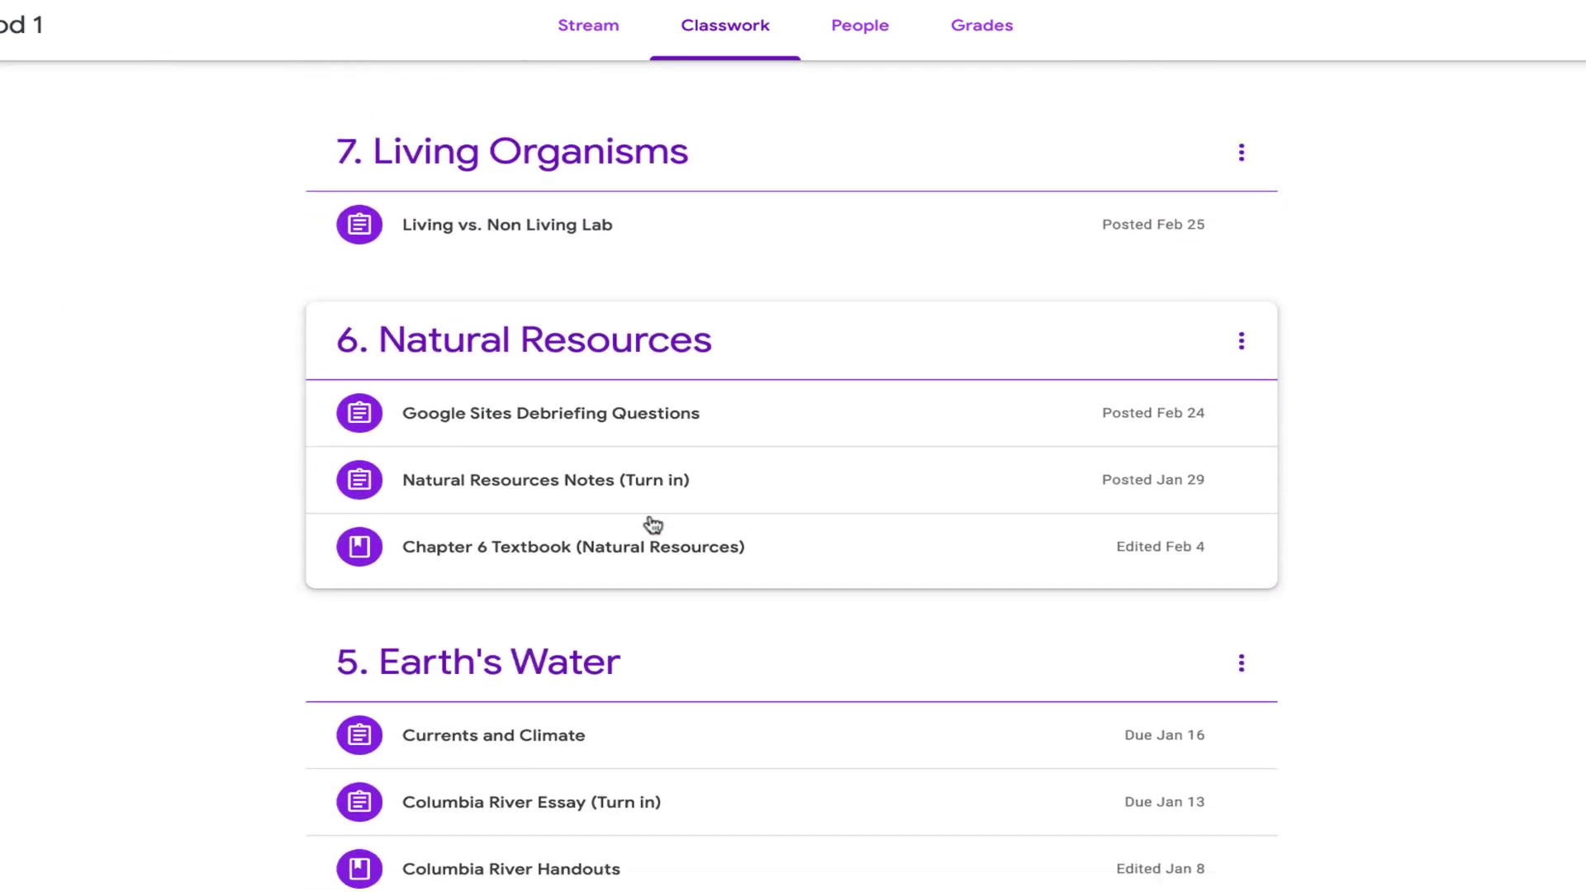
{"action": "scroll", "coordinate": [652, 524], "scroll_direction": "down", "scroll_amount": 6}
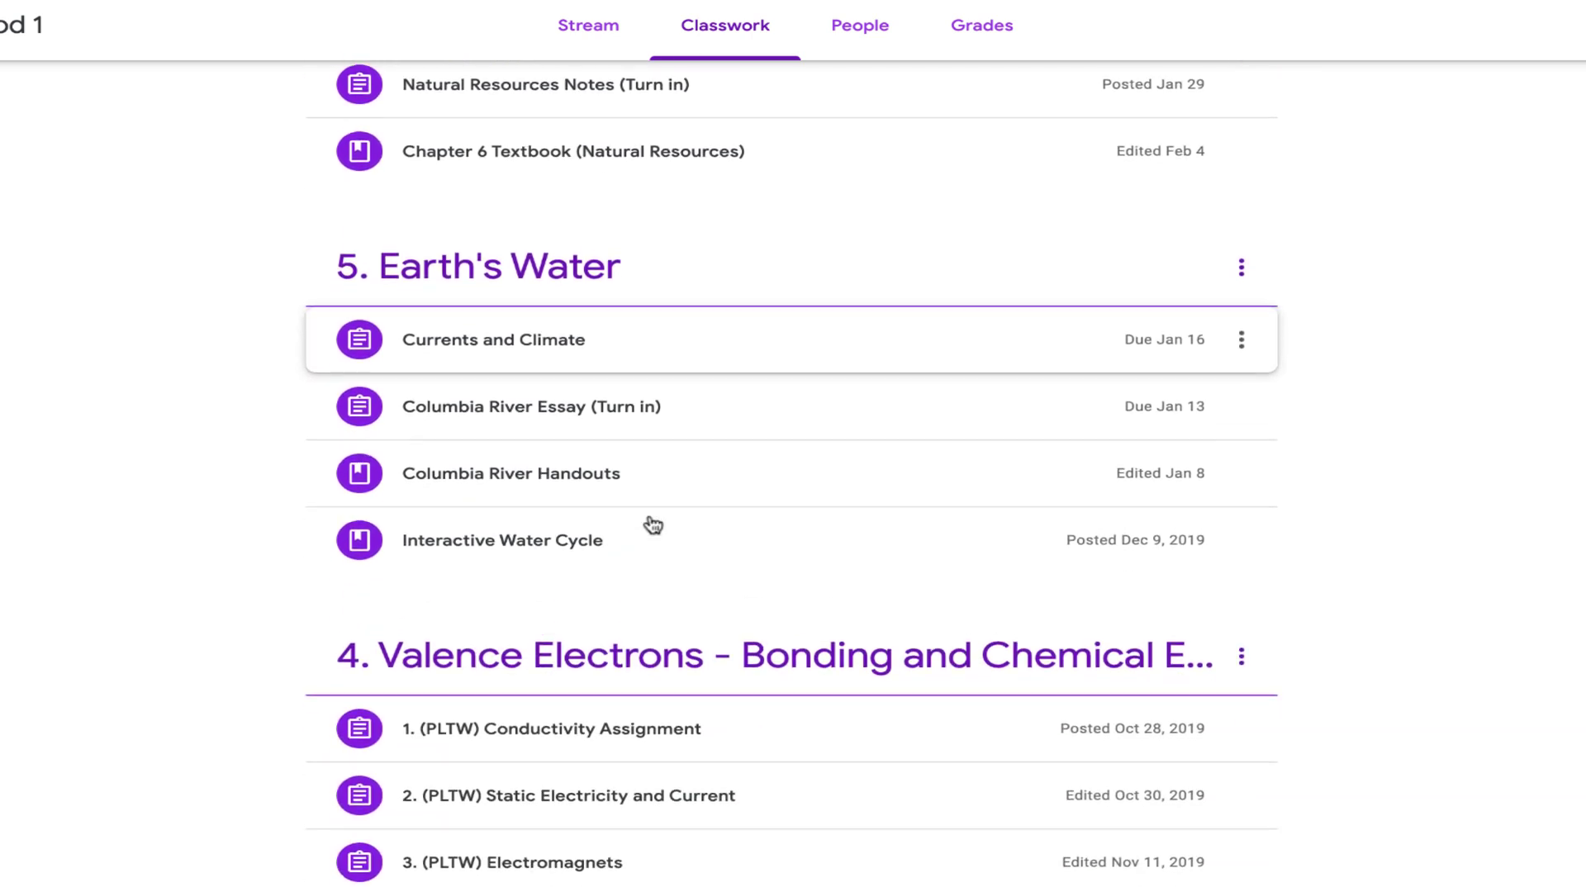
{"action": "scroll", "coordinate": [651, 524], "scroll_direction": "up", "scroll_amount": 5}
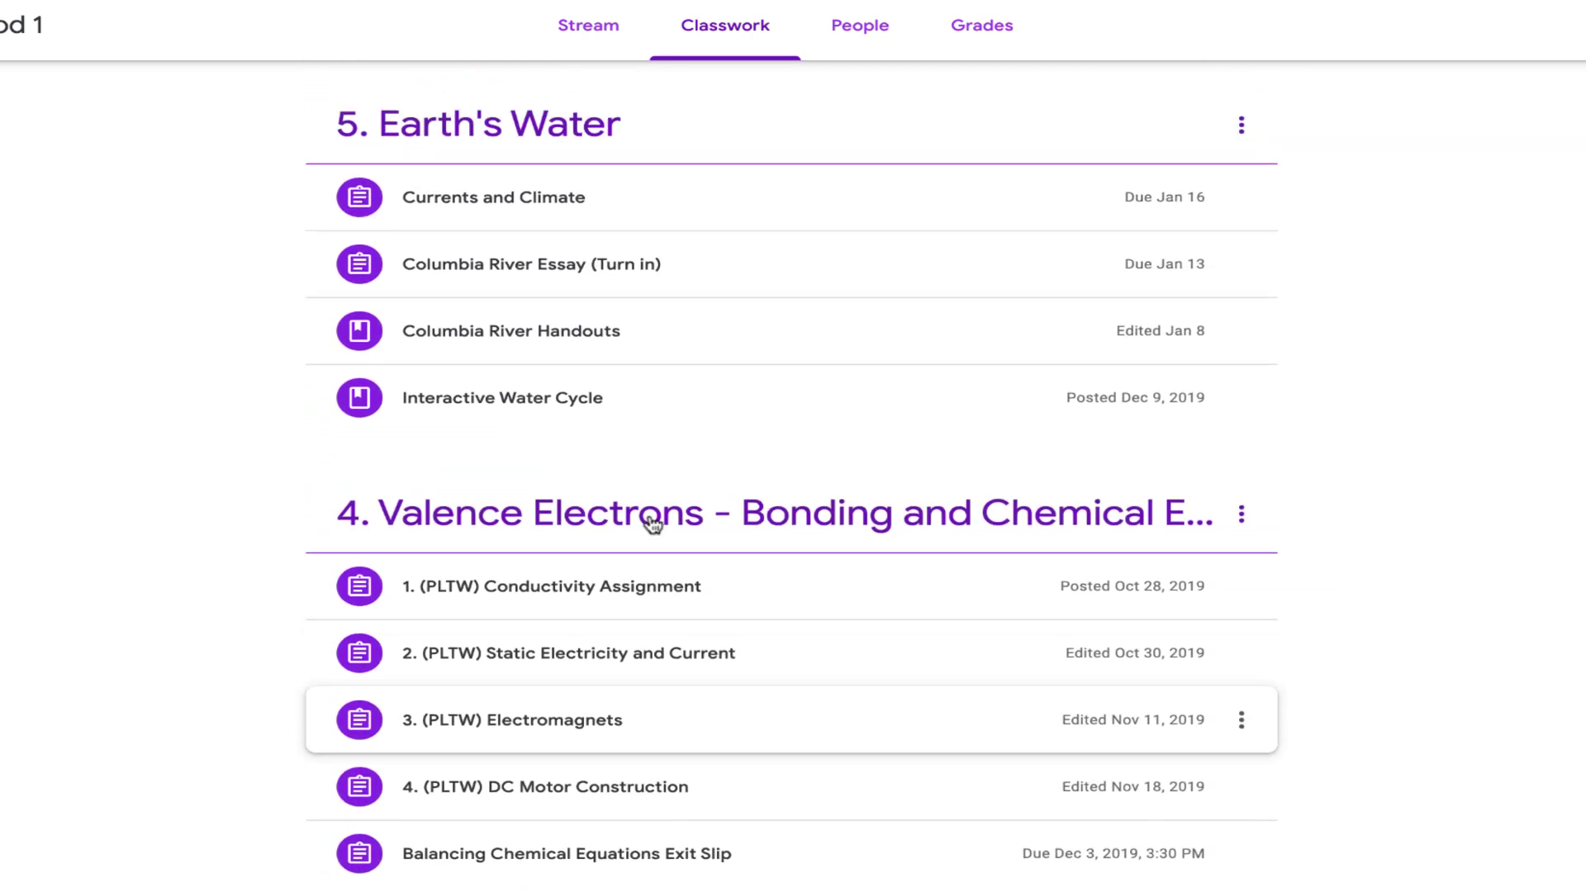
{"action": "scroll", "coordinate": [652, 524], "scroll_direction": "up", "scroll_amount": 8}
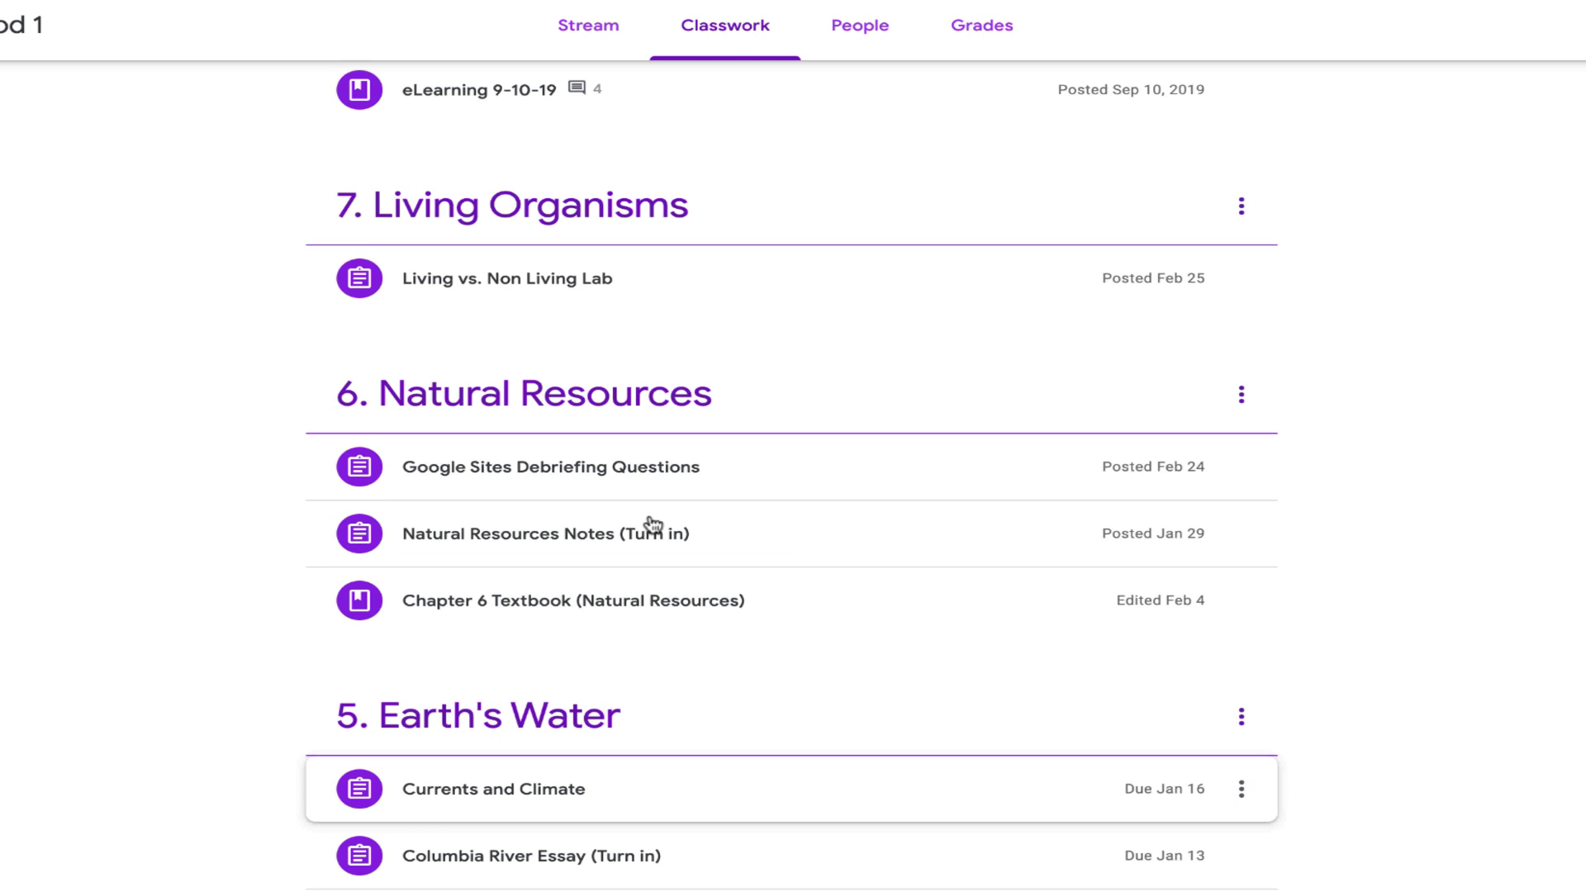
{"action": "scroll", "coordinate": [652, 524], "scroll_direction": "up", "scroll_amount": 3}
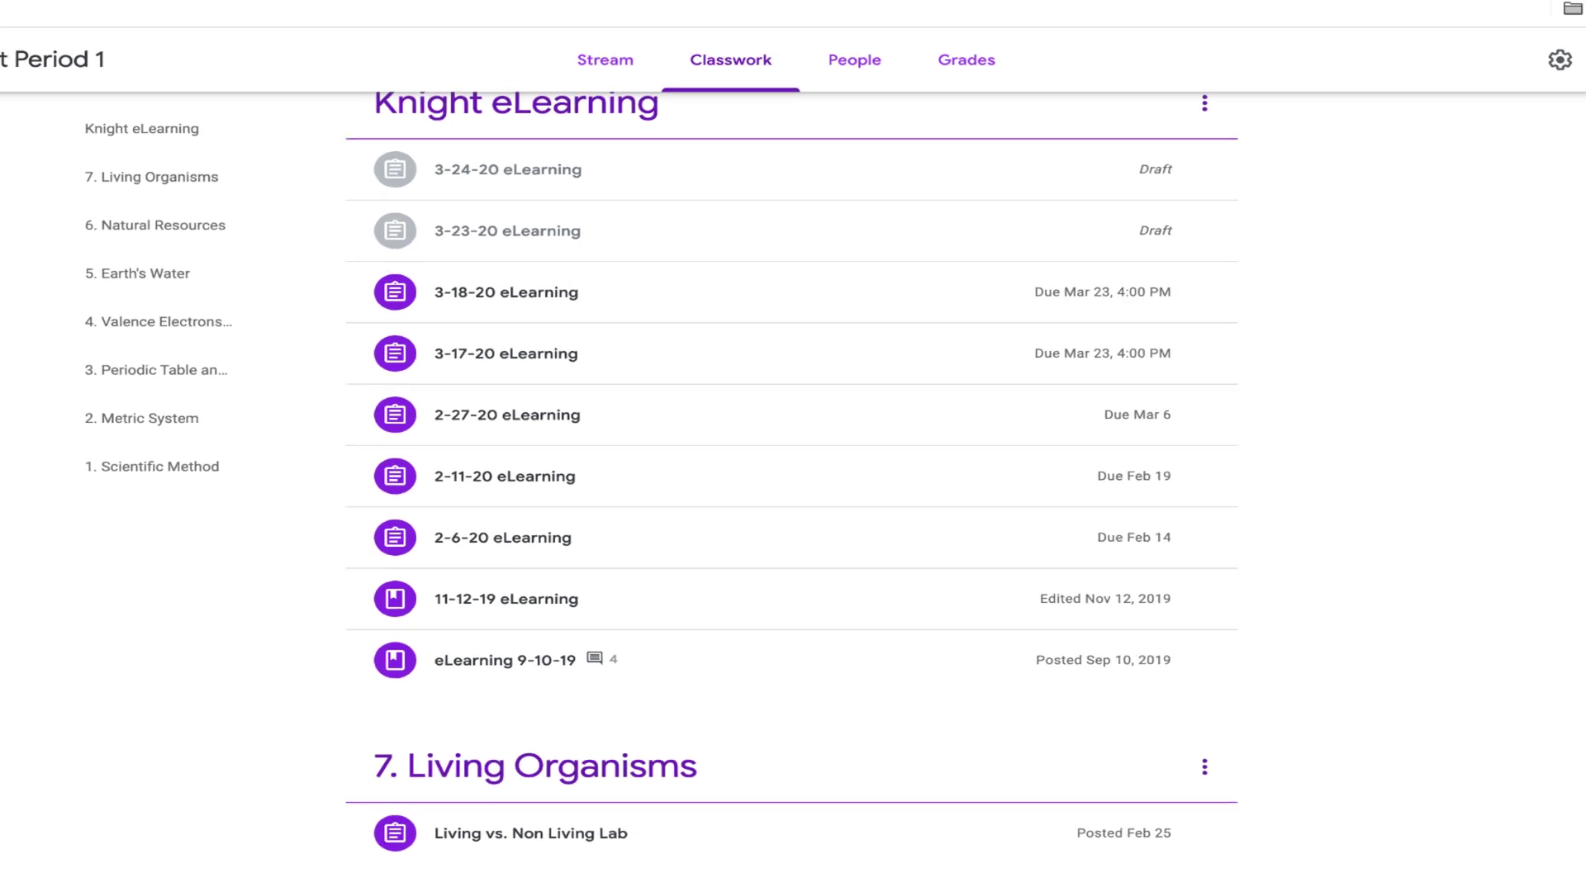
Add a 'Civil War' topic to the Classroom Tech Made Simple class's Classwork.
{"action": "left_click", "coordinate": [208, 17]}
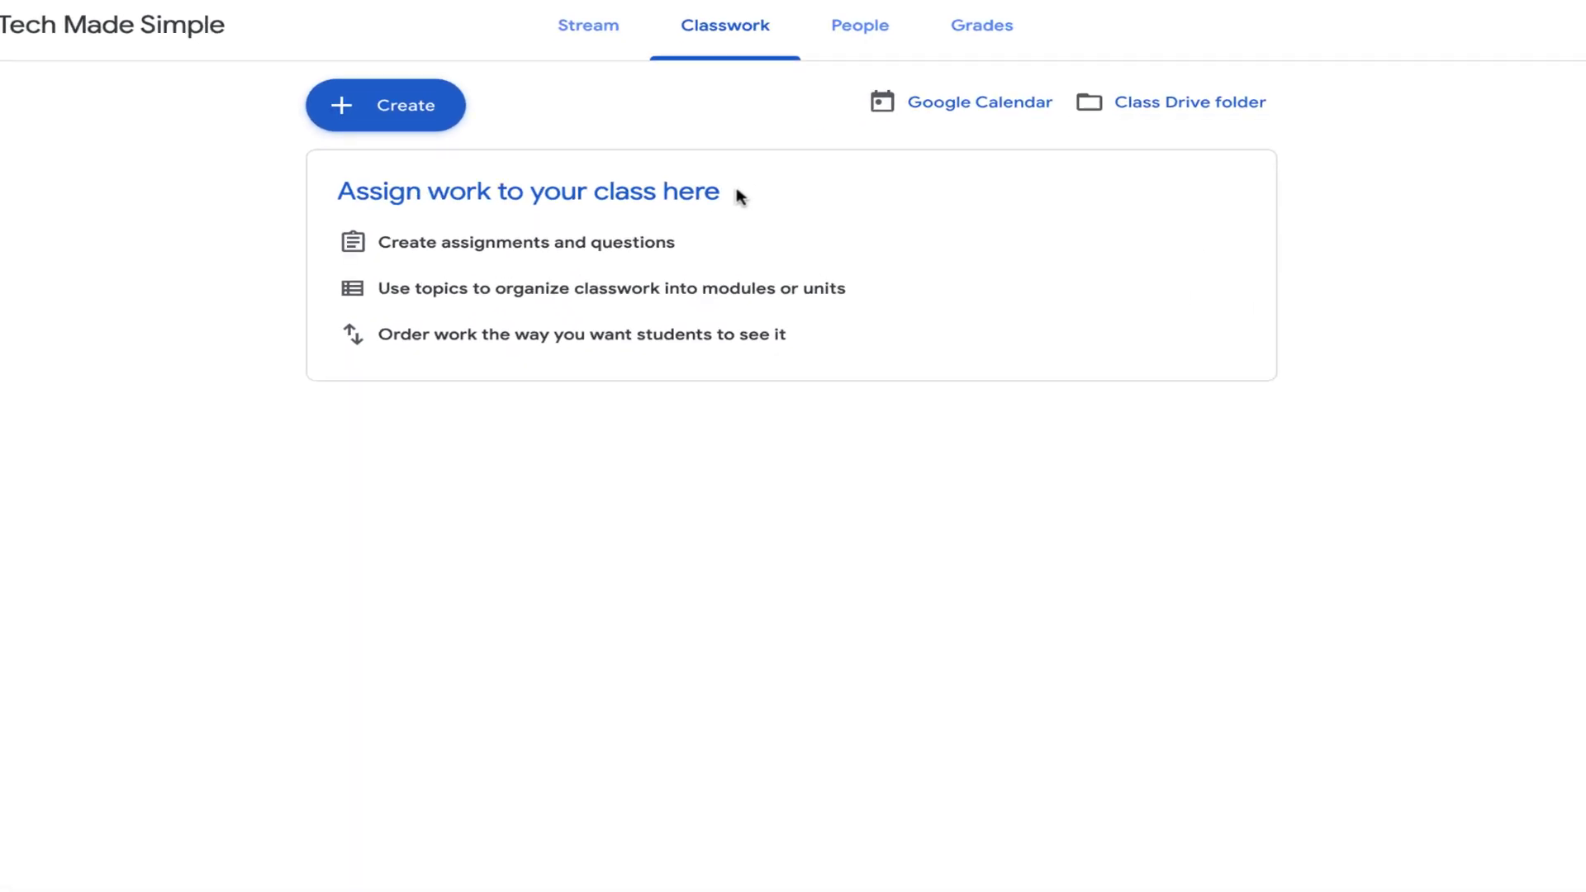
{"action": "left_click", "coordinate": [378, 114]}
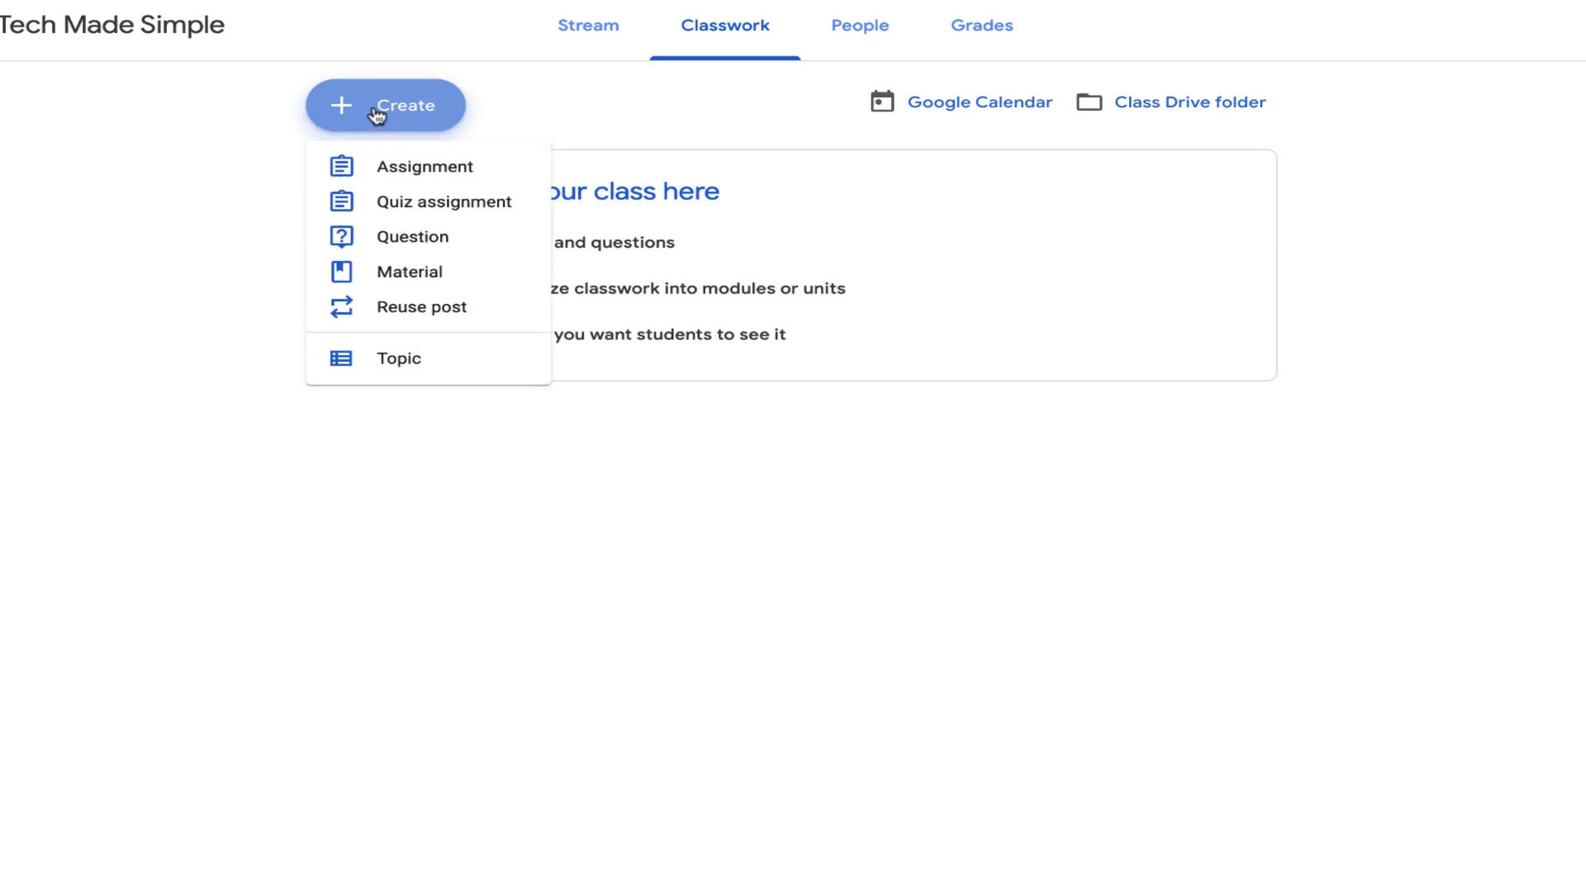
{"action": "left_click", "coordinate": [404, 363]}
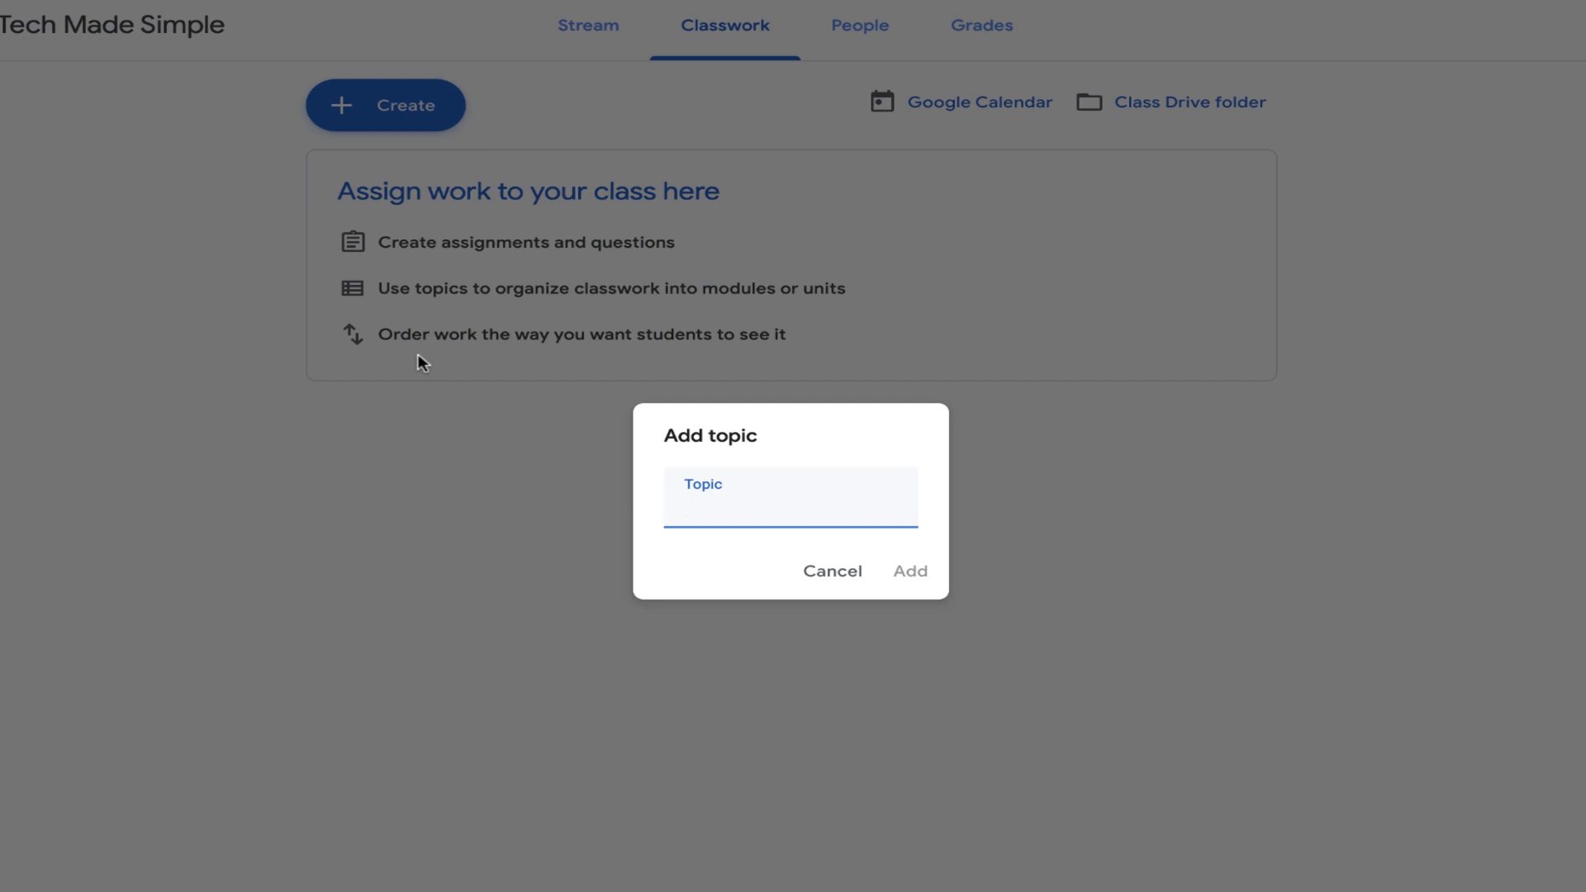
{"action": "type", "text": "Civil War"}
{"action": "left_click", "coordinate": [911, 573]}
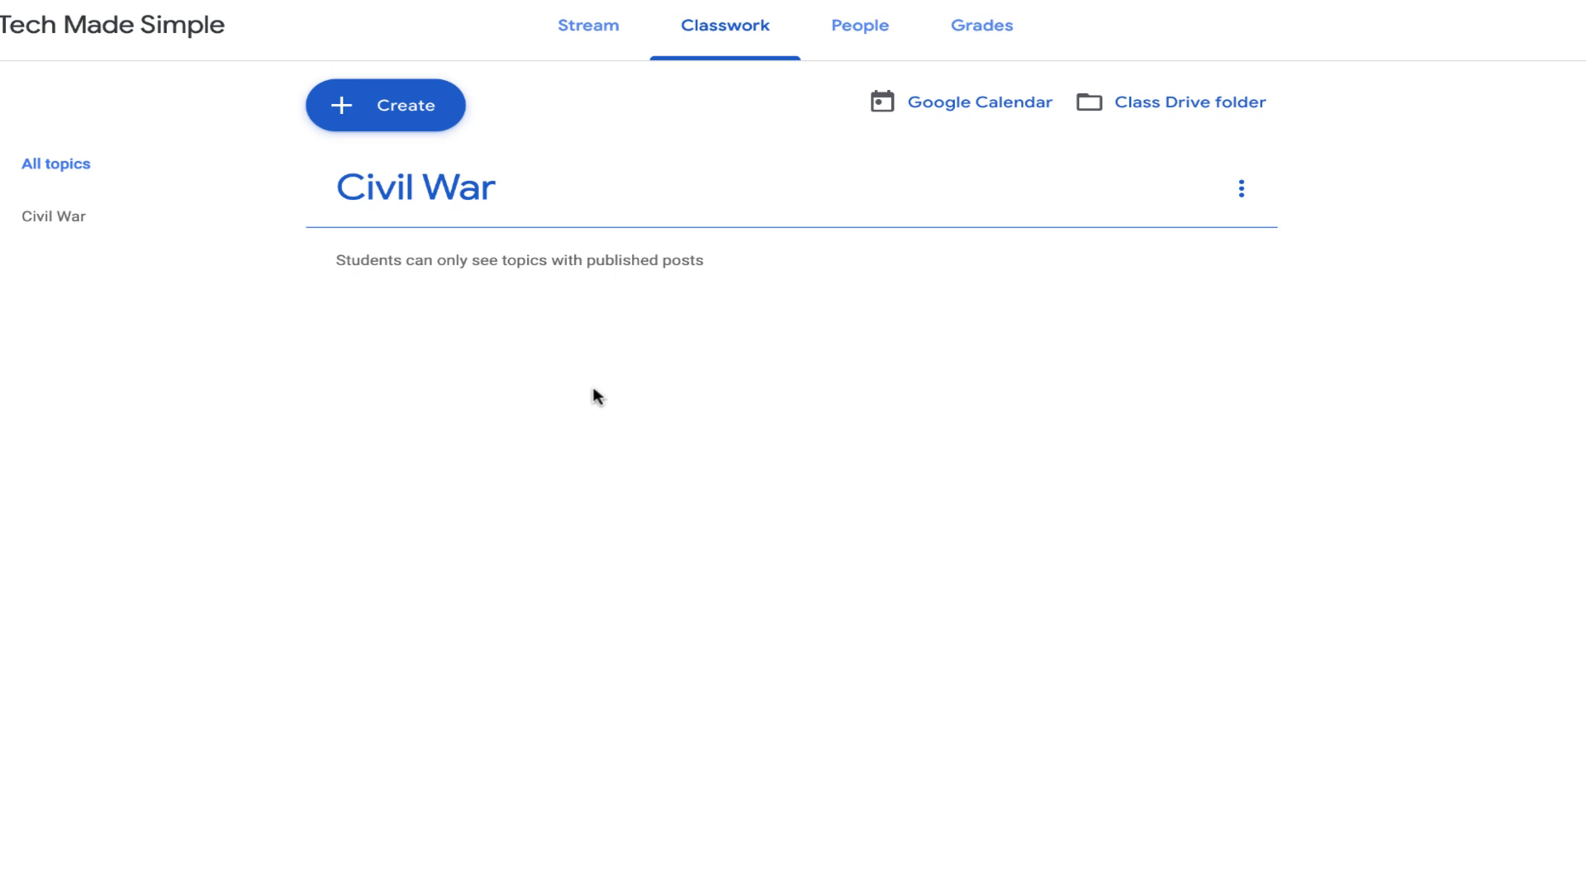
Start a new Question post and dismiss the 'Post now or plan ahead' tip.
{"action": "left_click", "coordinate": [384, 110]}
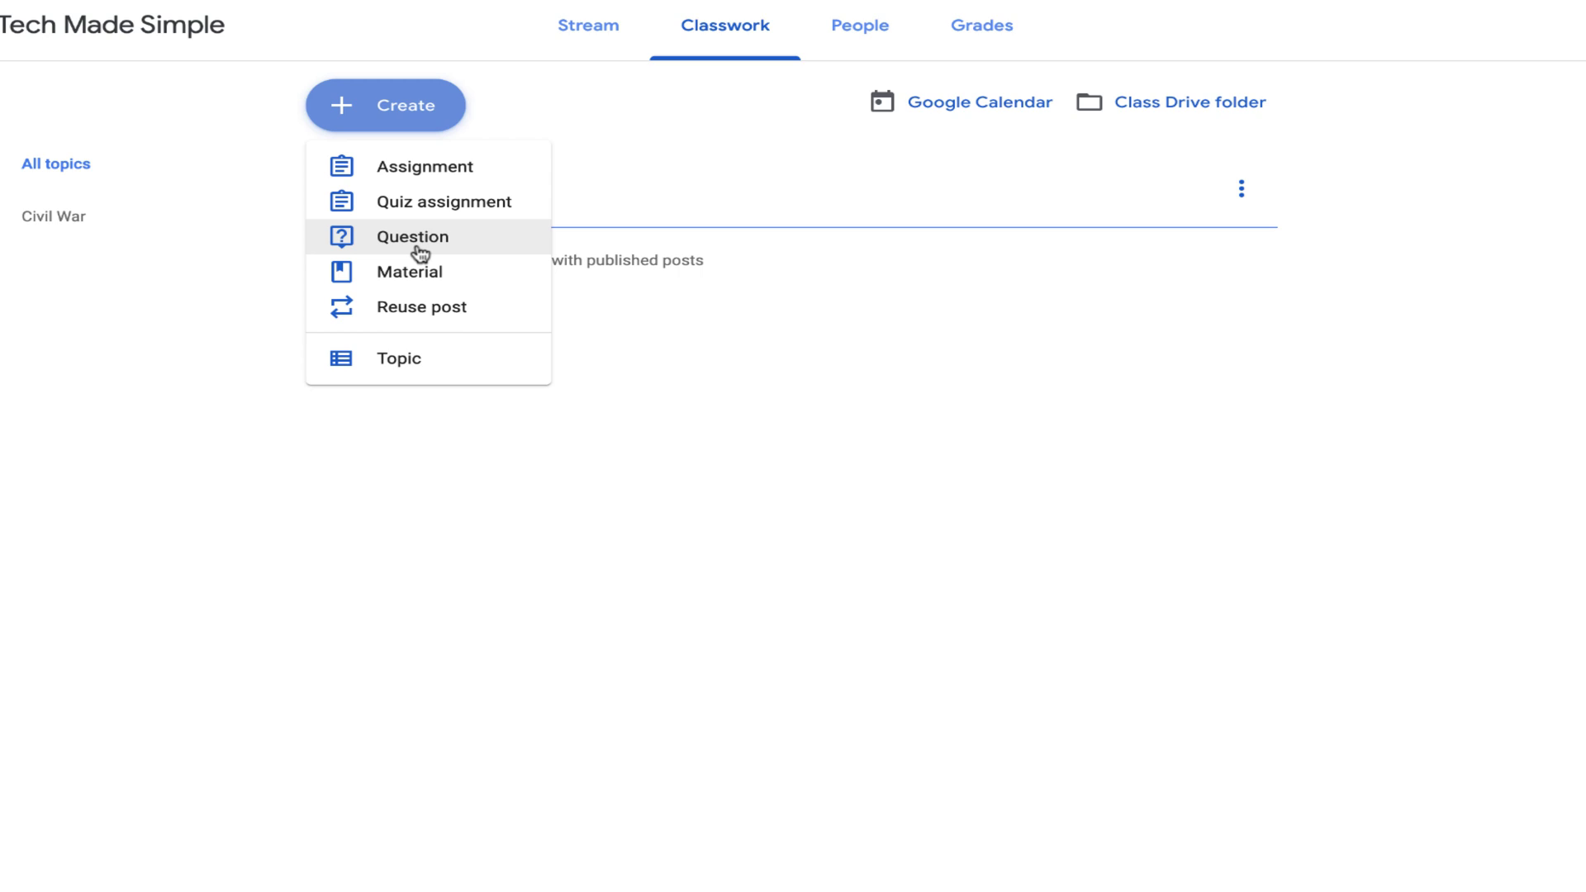
{"action": "left_click", "coordinate": [419, 250]}
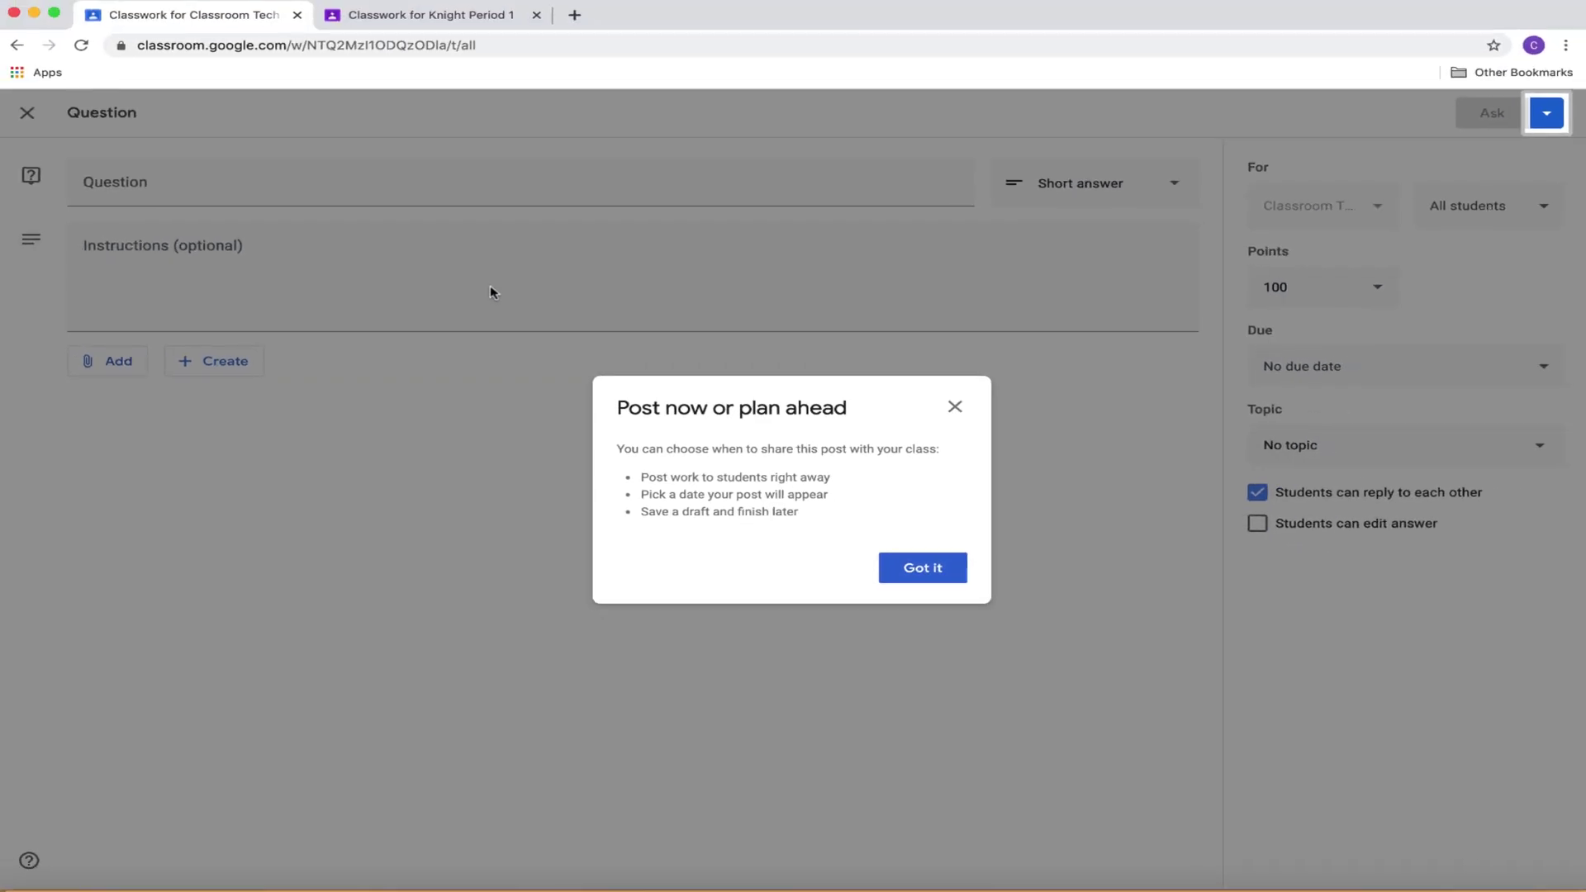
{"action": "left_click", "coordinate": [954, 409]}
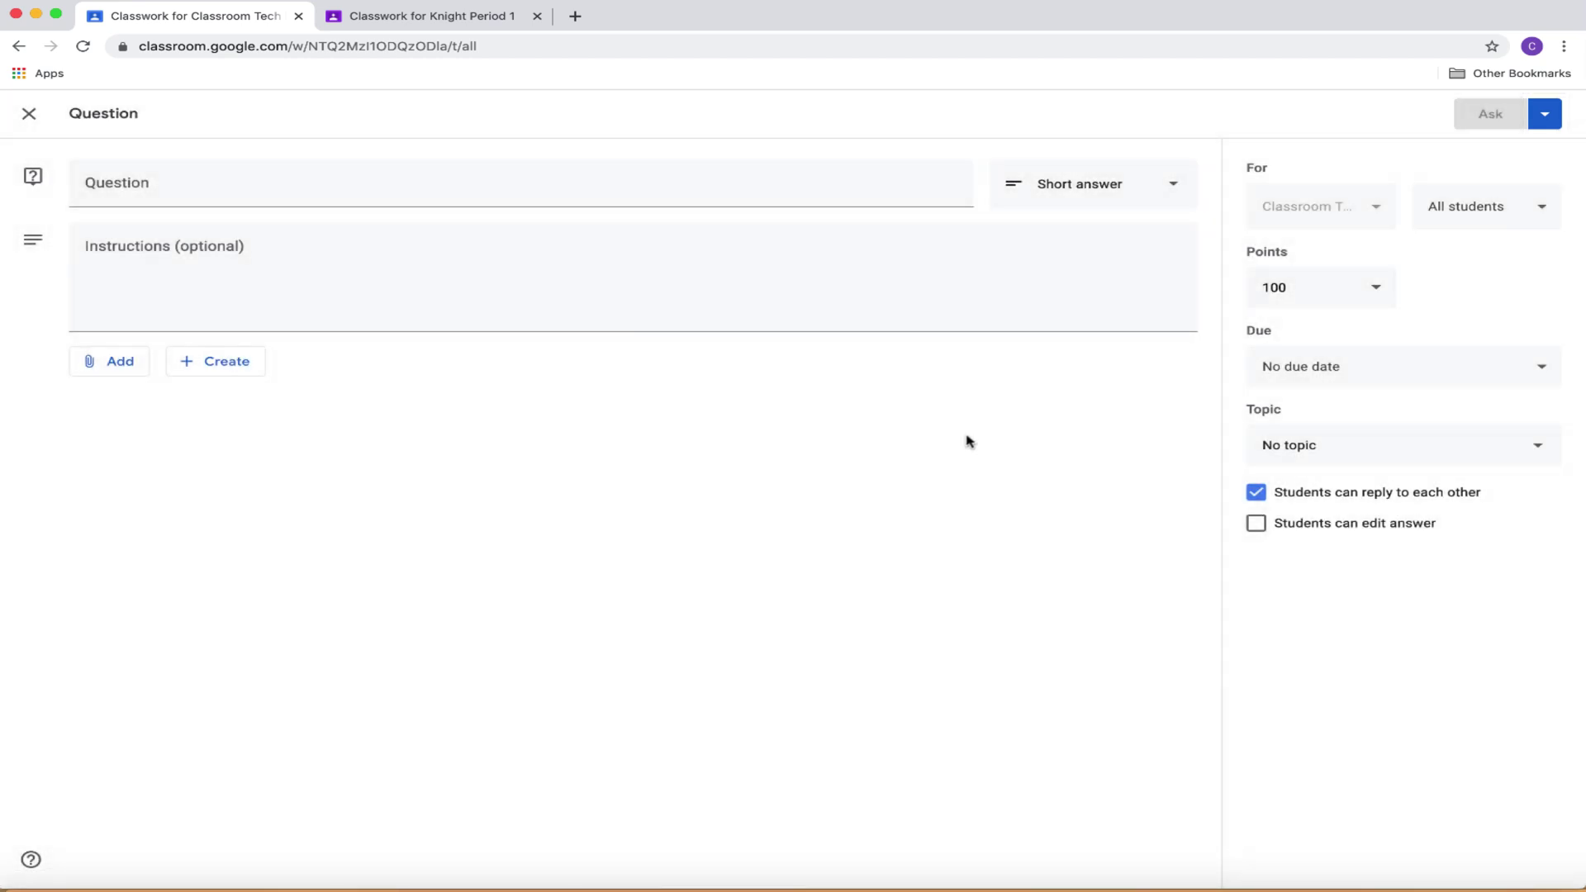
Enter the question 'Who was the president of the United States during the Civil War?'.
{"action": "left_click", "coordinate": [165, 188]}
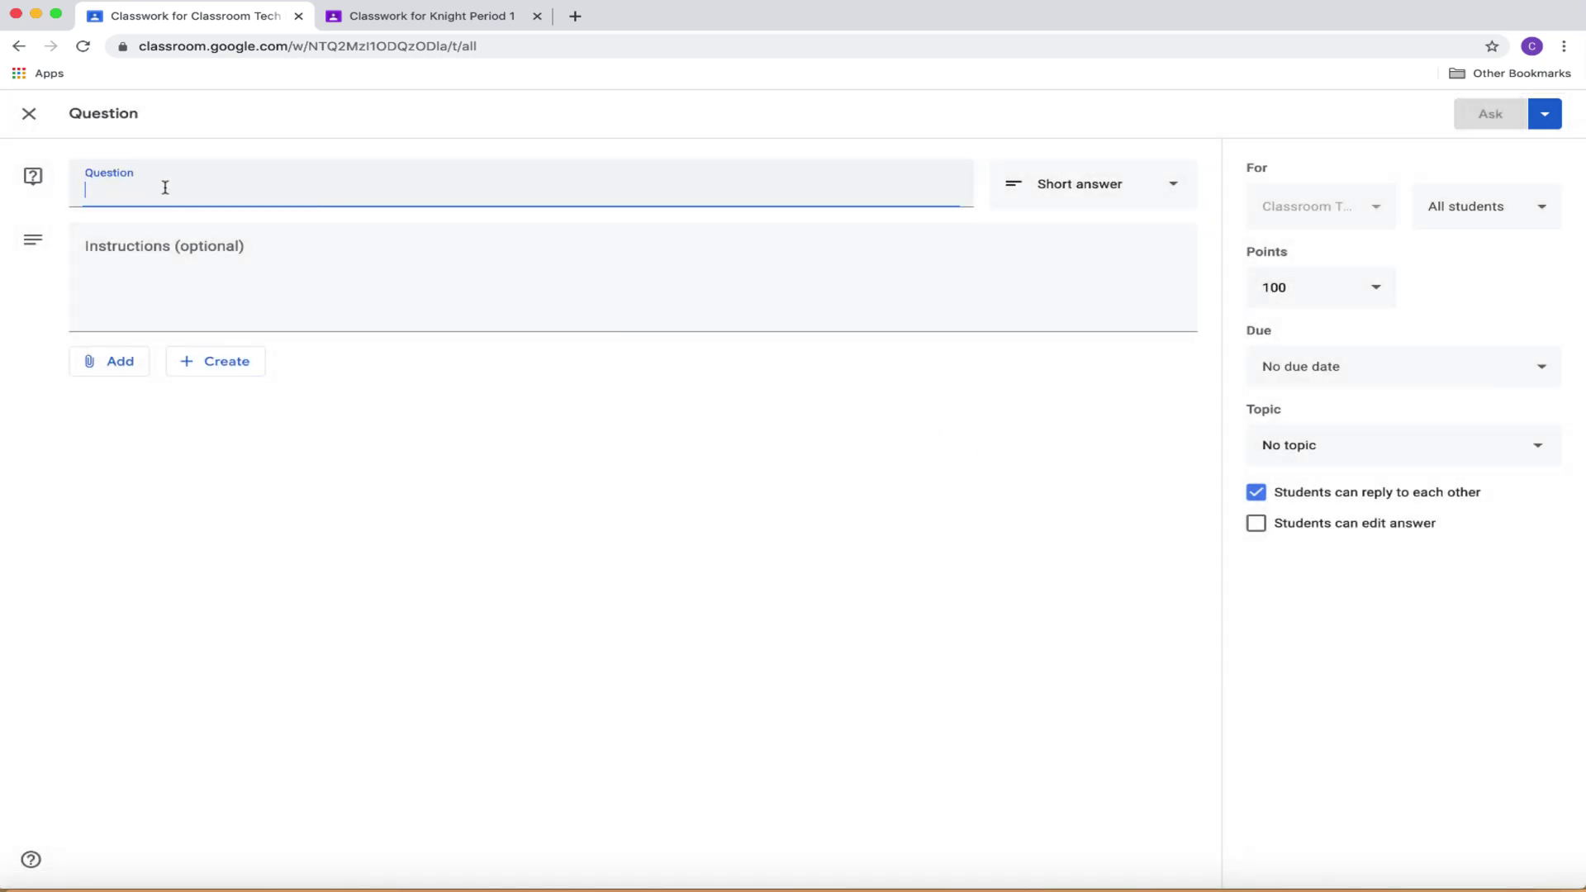
{"action": "type", "text": "Who was th"}
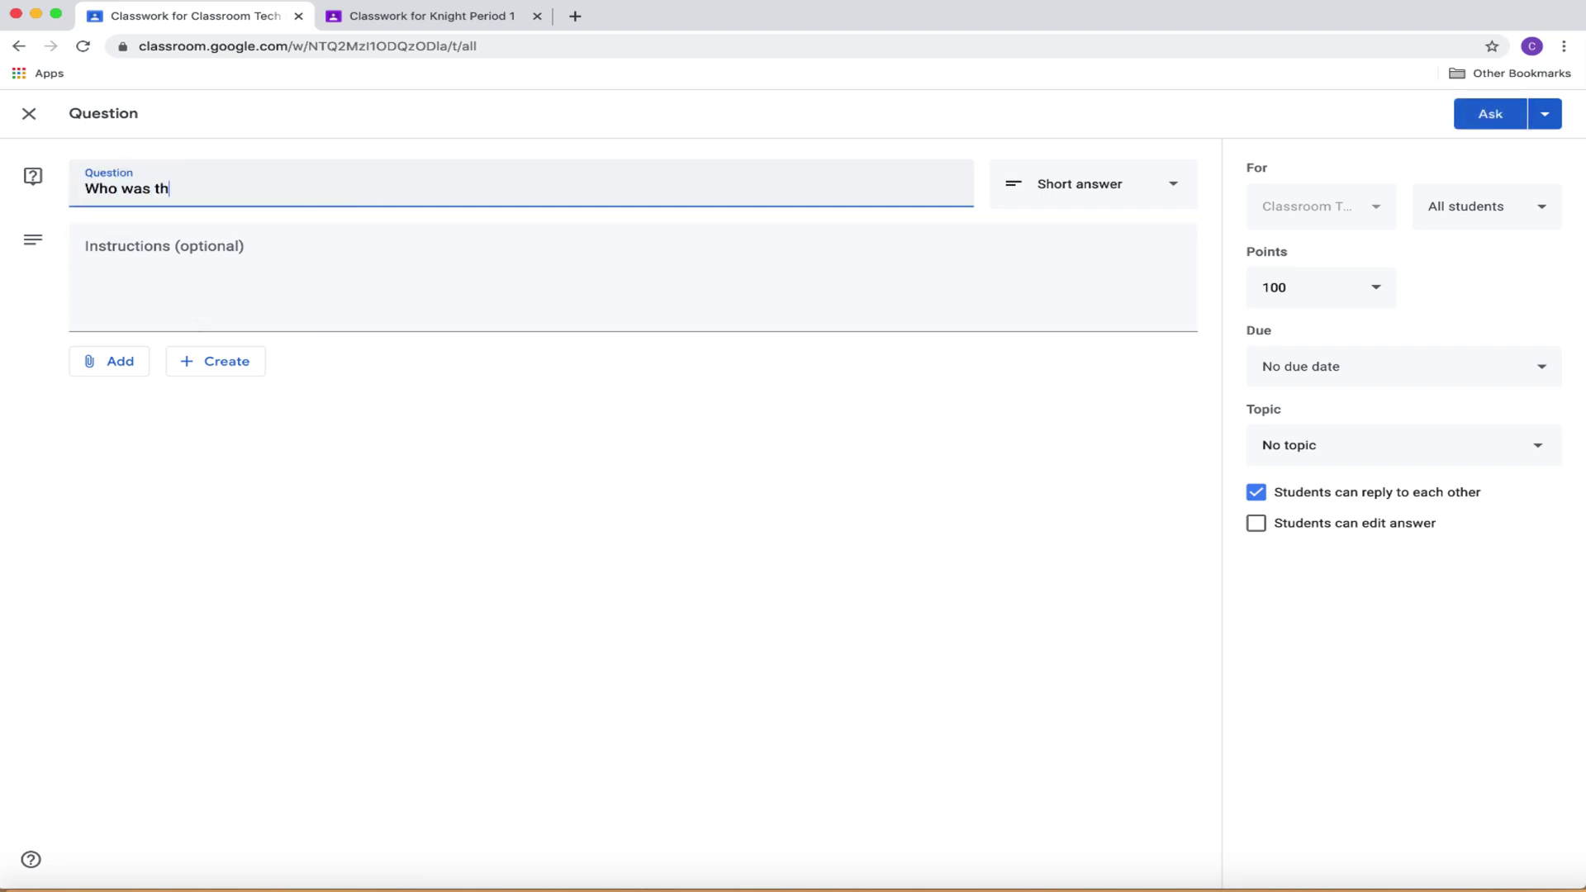
{"action": "type", "text": "e president of the United States during the Civil"}
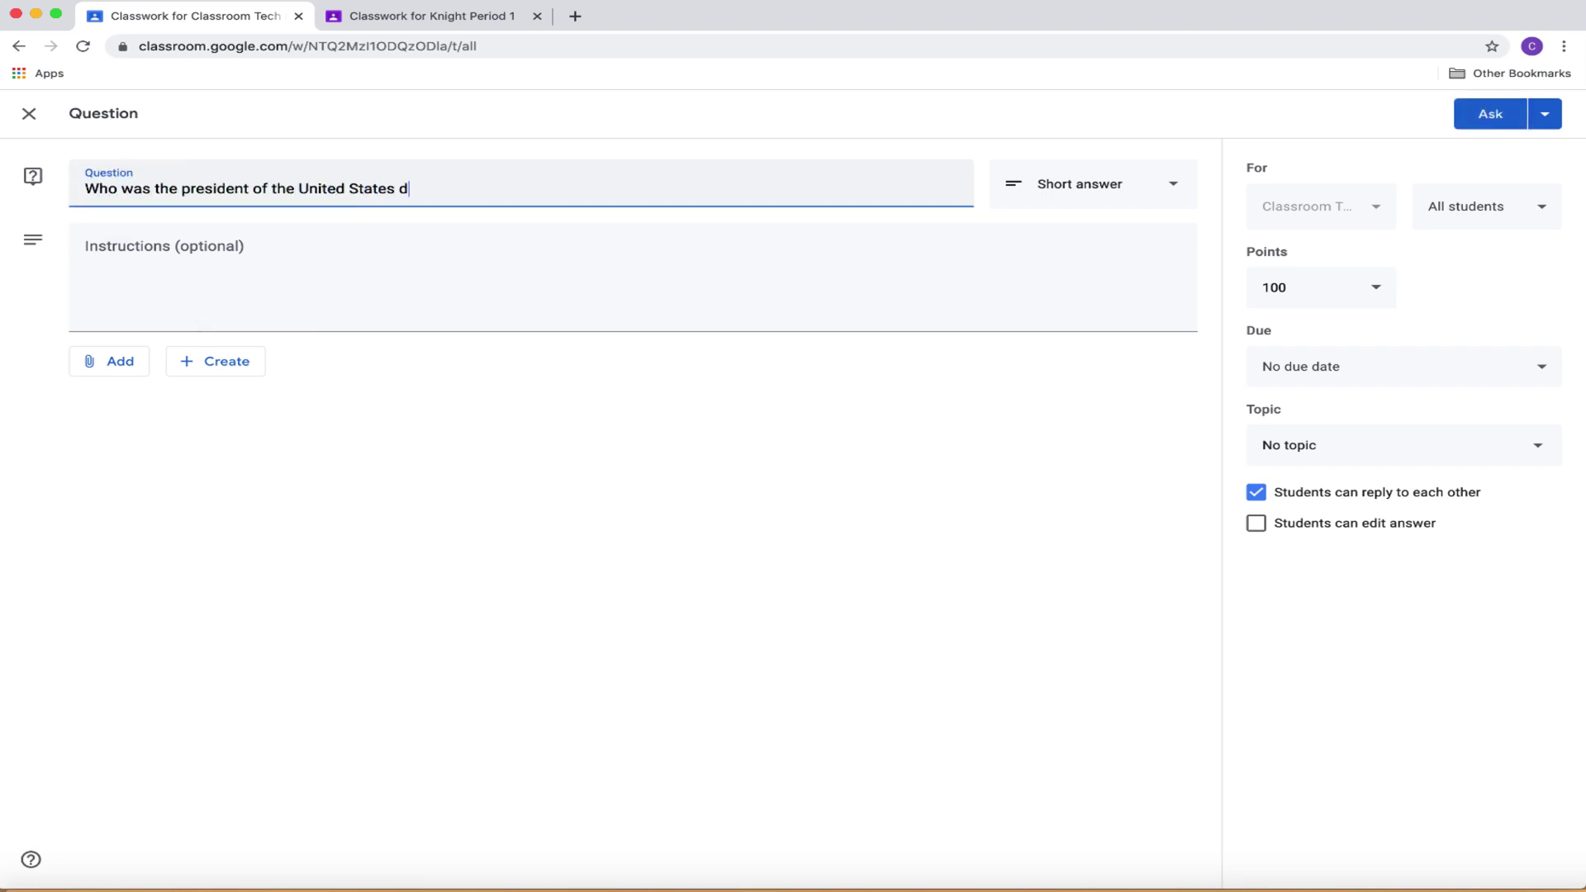
{"action": "type", "text": " War?"}
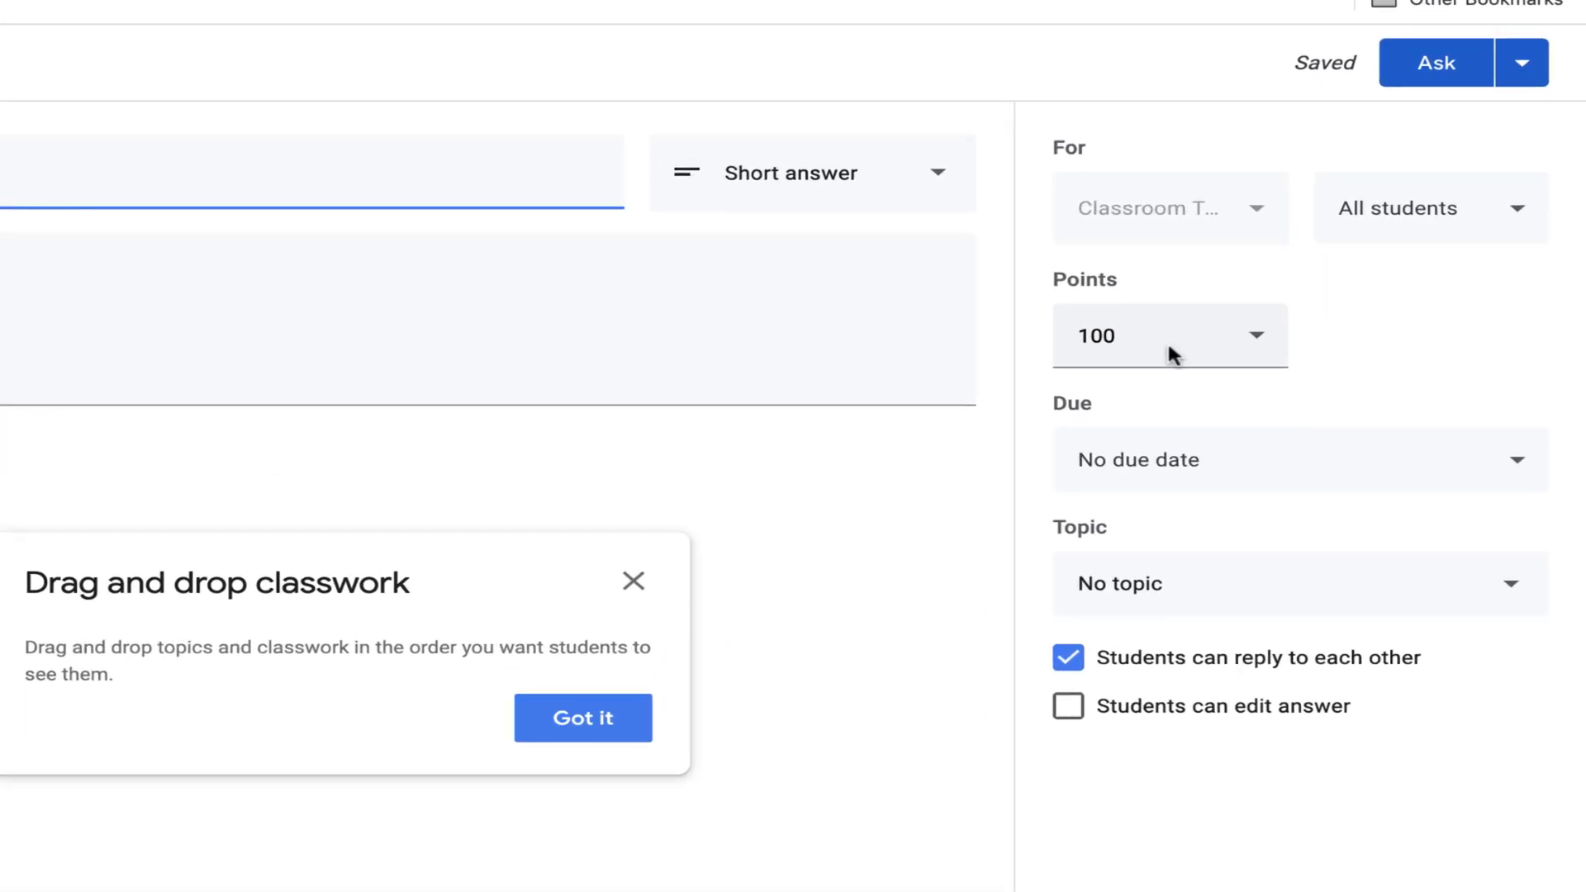
{"action": "left_click", "coordinate": [633, 581]}
File the question under the Civil War topic.
{"action": "left_click", "coordinate": [1254, 351]}
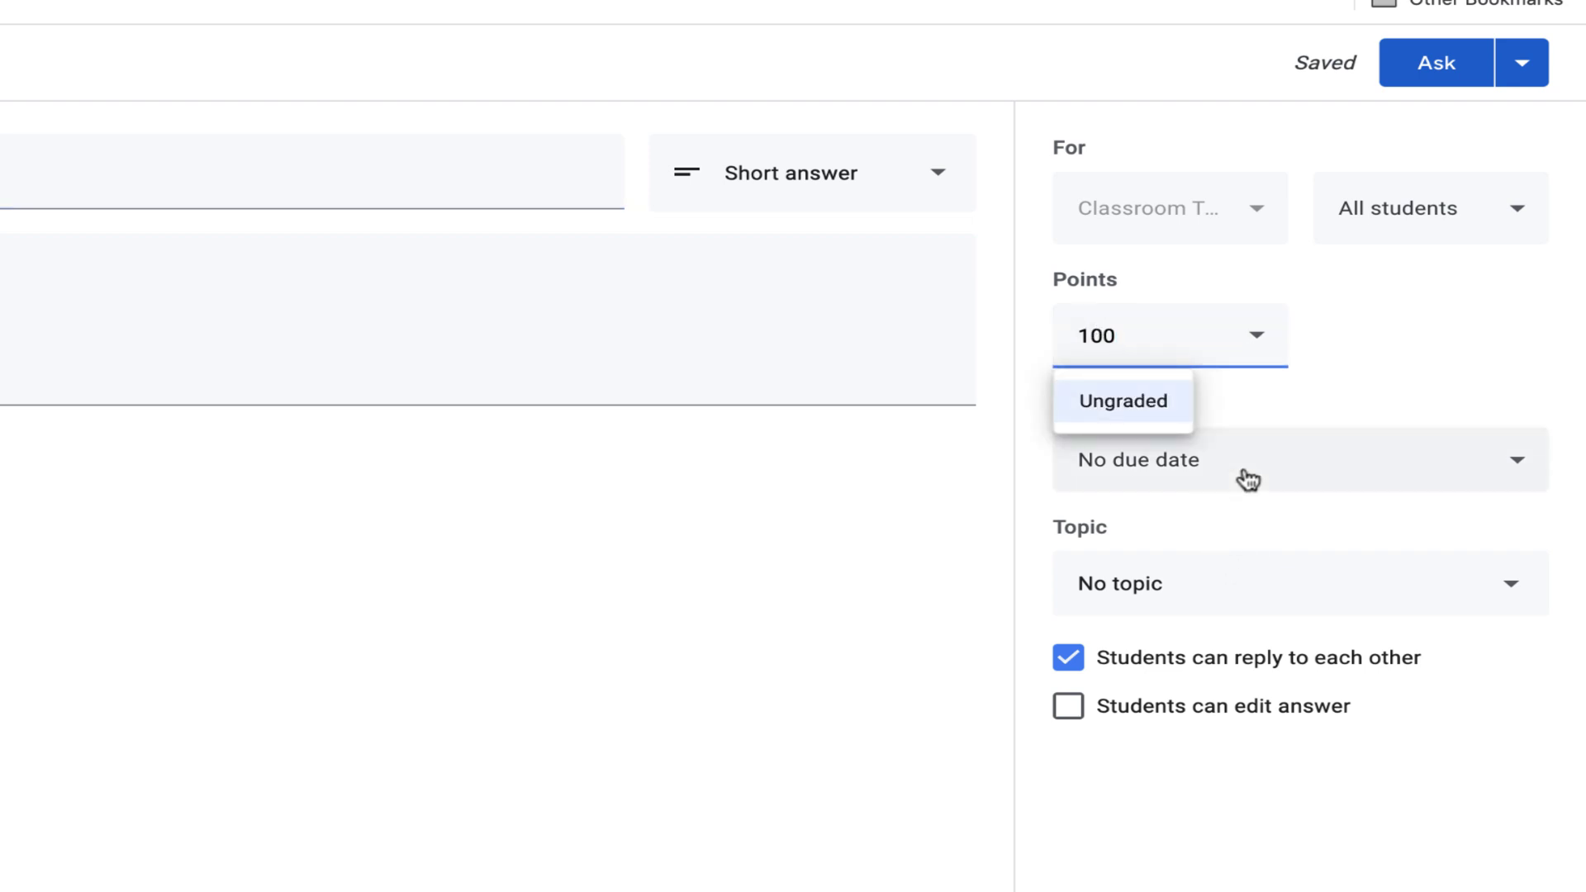
{"action": "left_click", "coordinate": [1232, 600]}
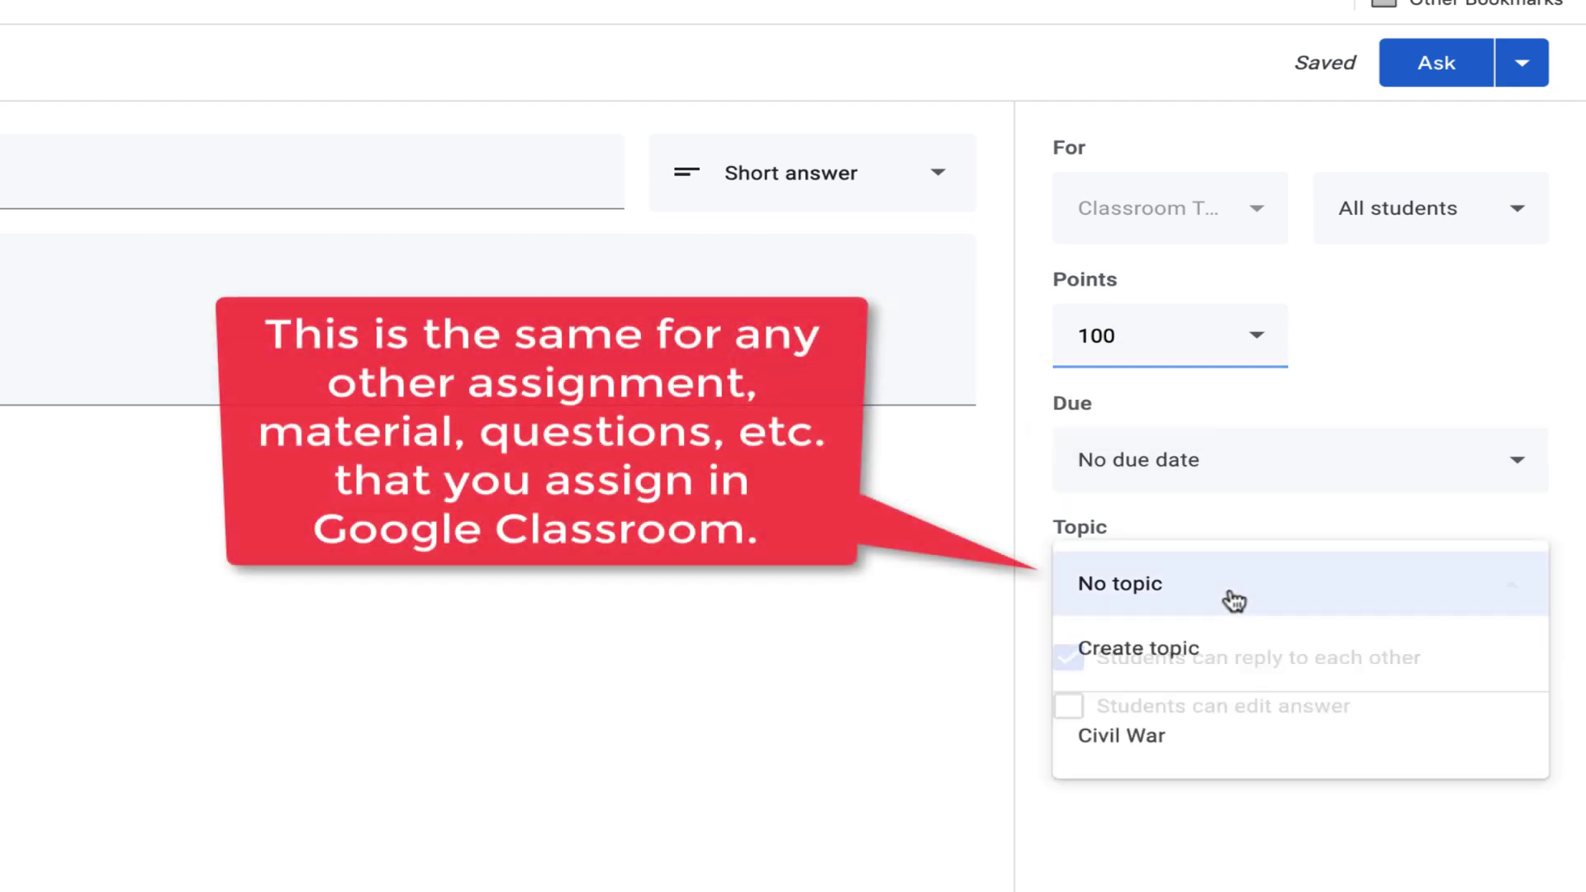
{"action": "left_click", "coordinate": [1148, 732]}
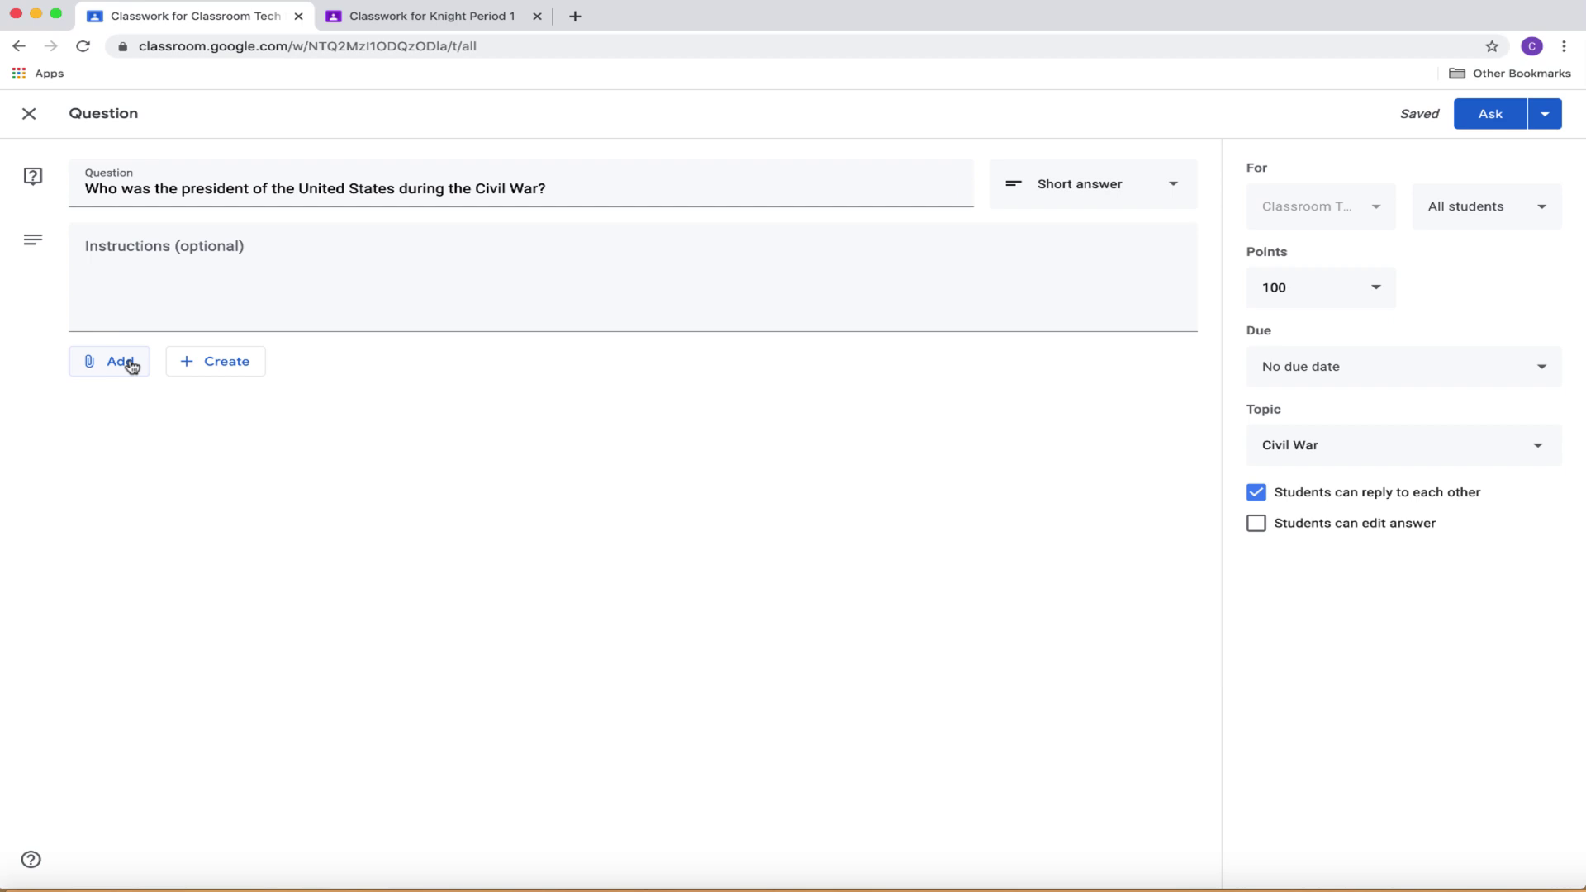
Search YouTube for 'civil war' videos to attach to the question.
{"action": "left_click", "coordinate": [123, 369]}
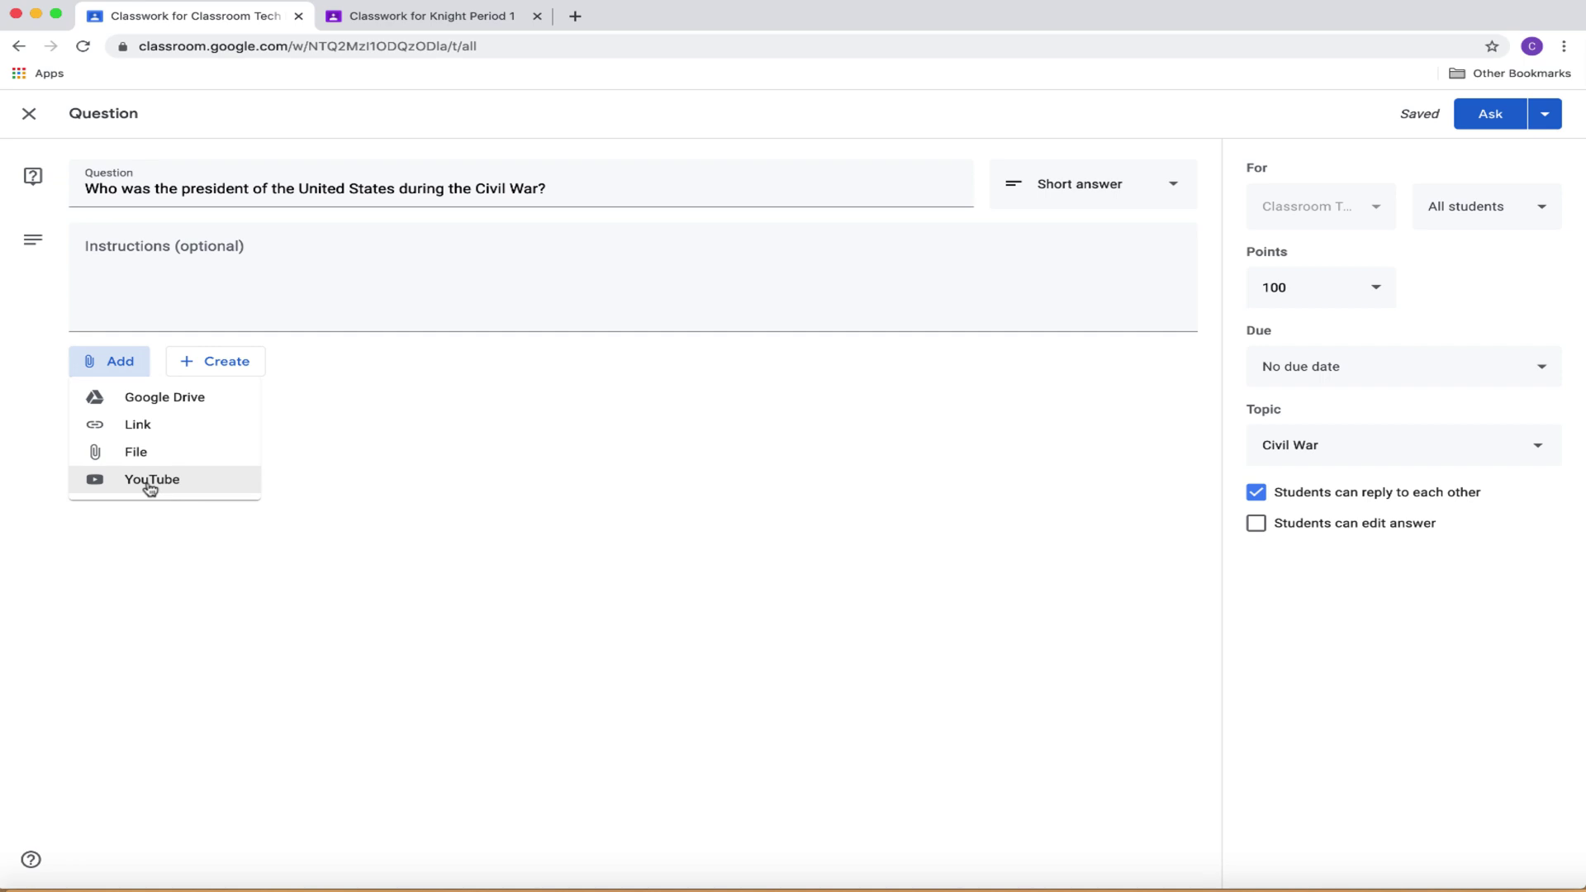
{"action": "left_click", "coordinate": [151, 488]}
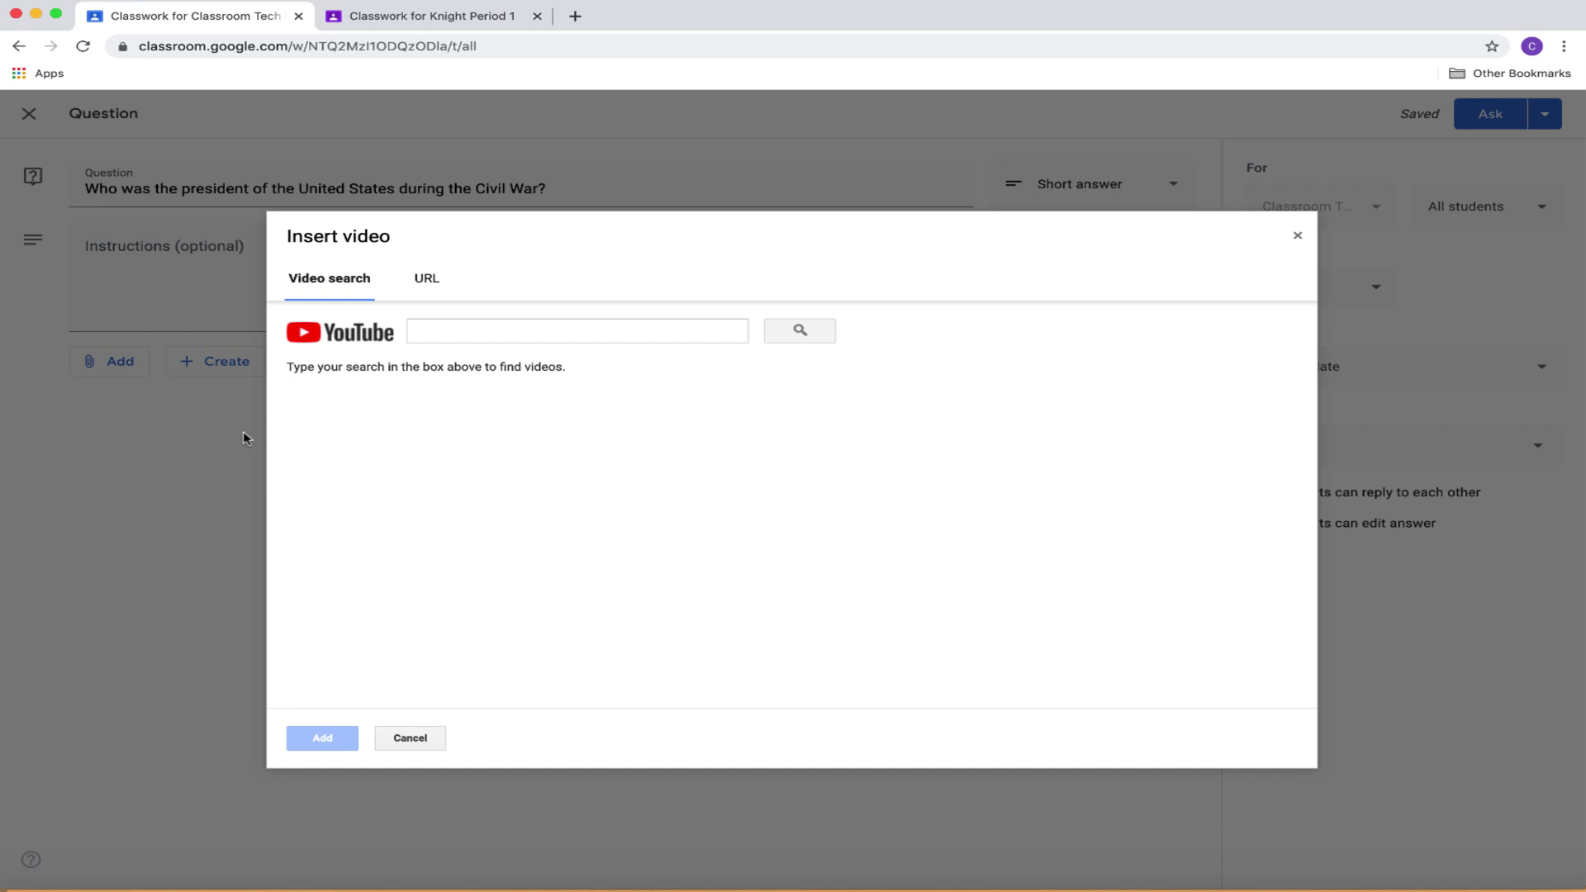
{"action": "left_click", "coordinate": [465, 331]}
{"action": "type", "text": "civil war"}
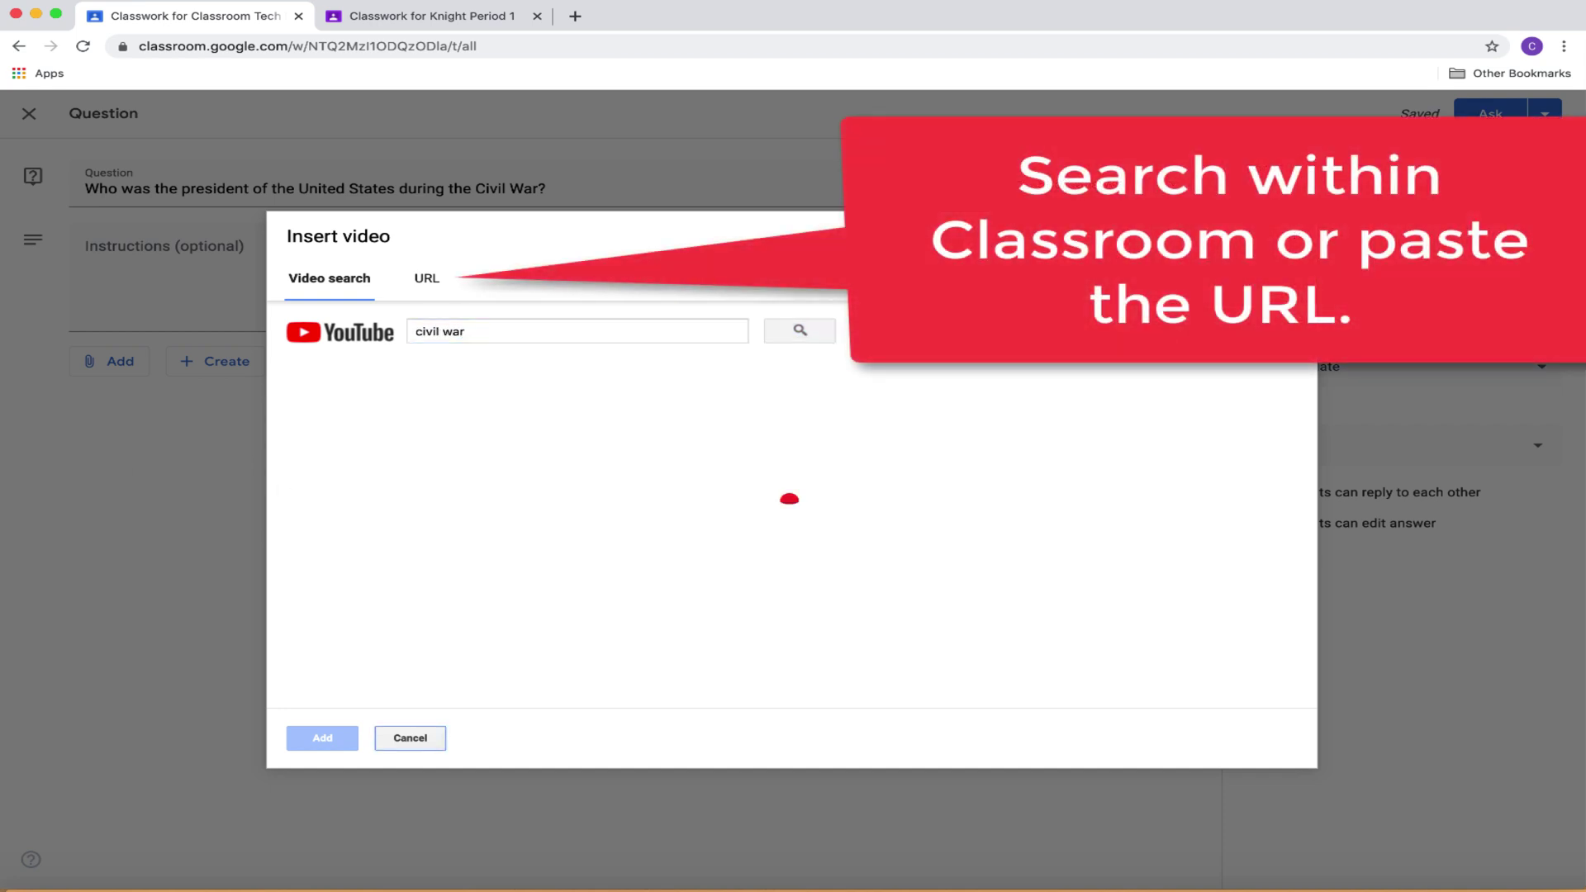
{"action": "key", "text": "Return"}
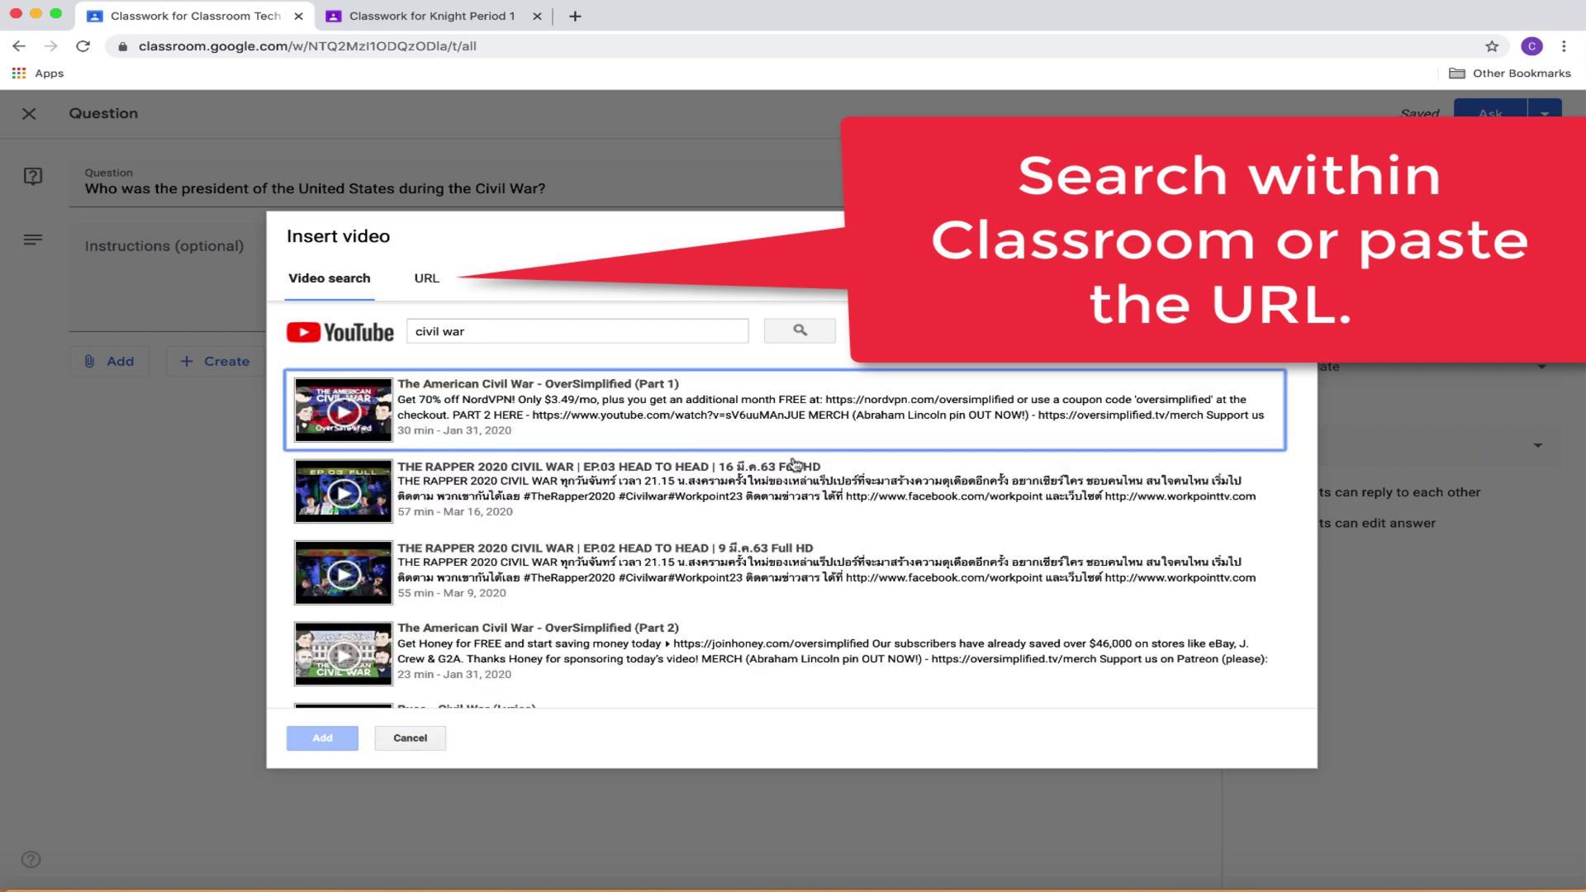
Cancel the video search without attaching anything and post the question with Ask.
{"action": "left_click", "coordinate": [409, 738]}
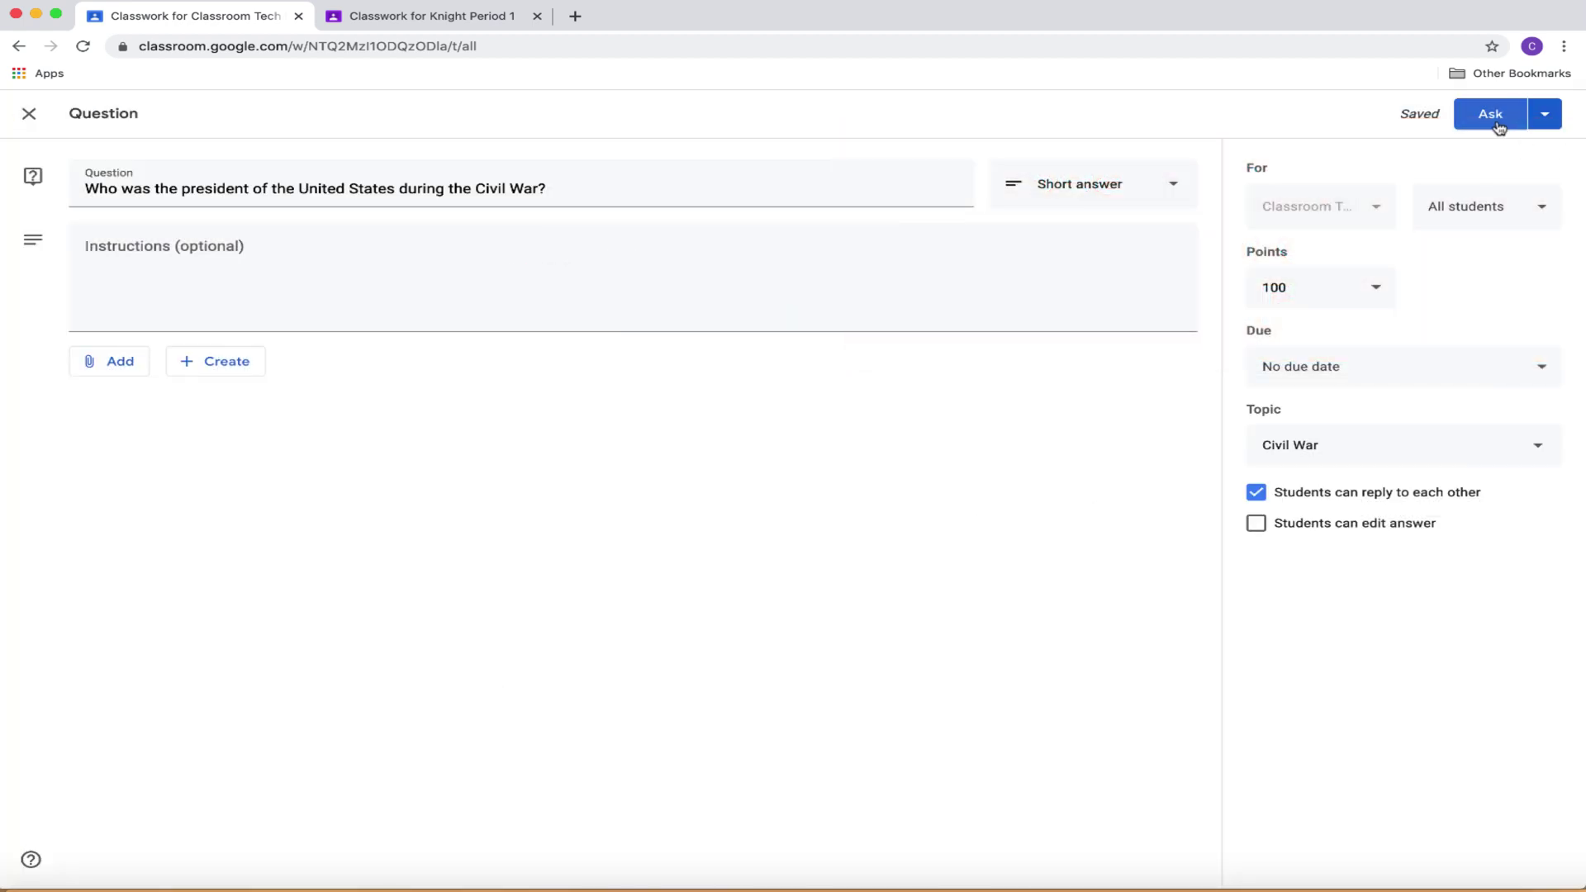
{"action": "left_click", "coordinate": [1497, 121]}
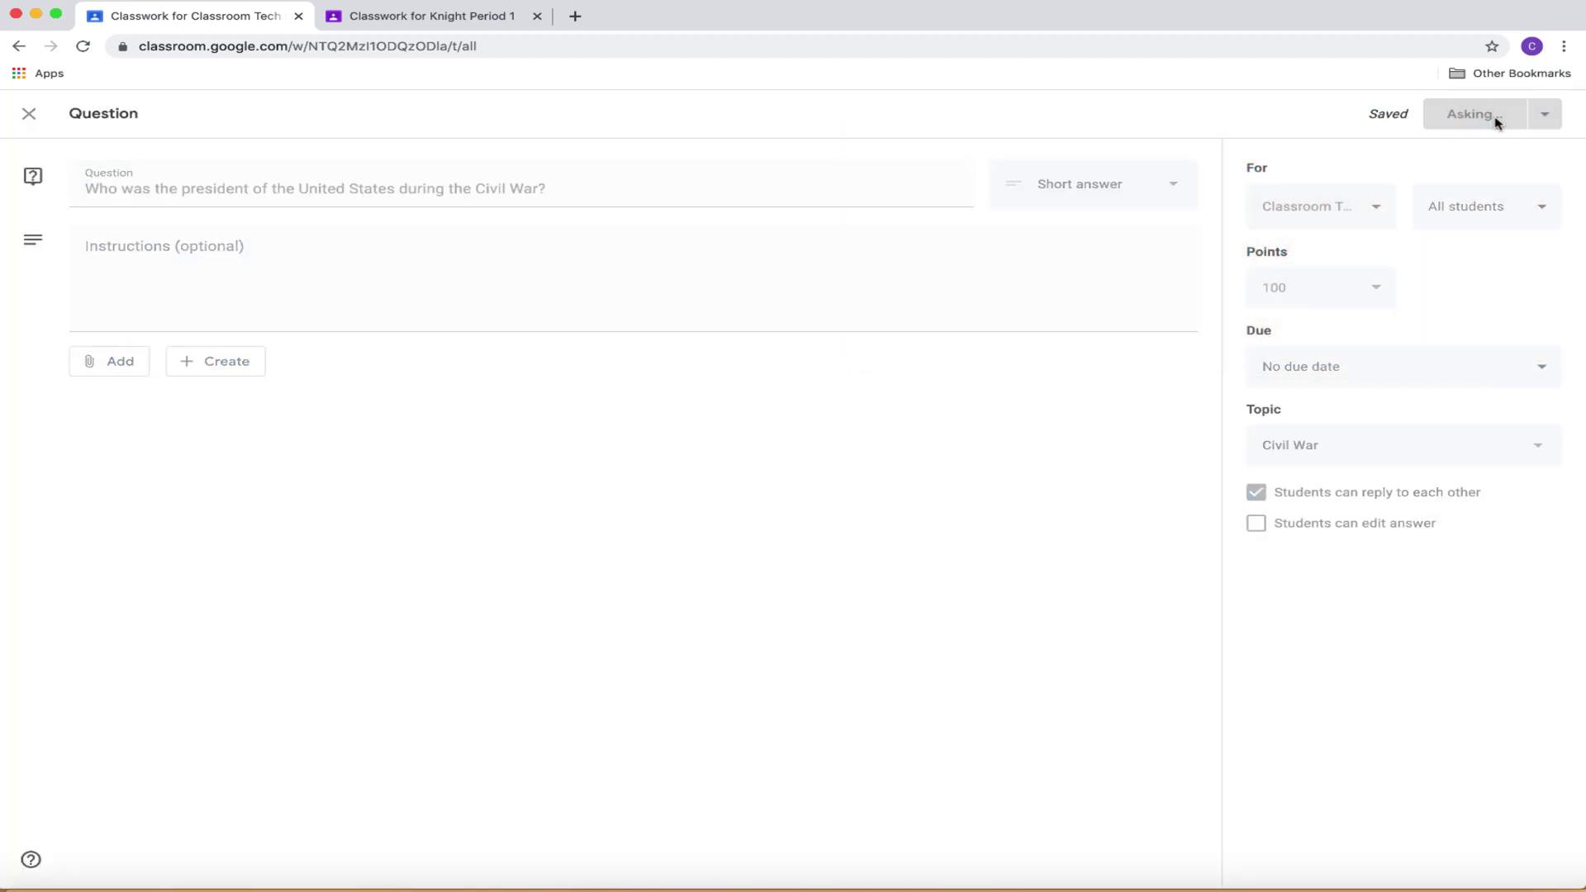